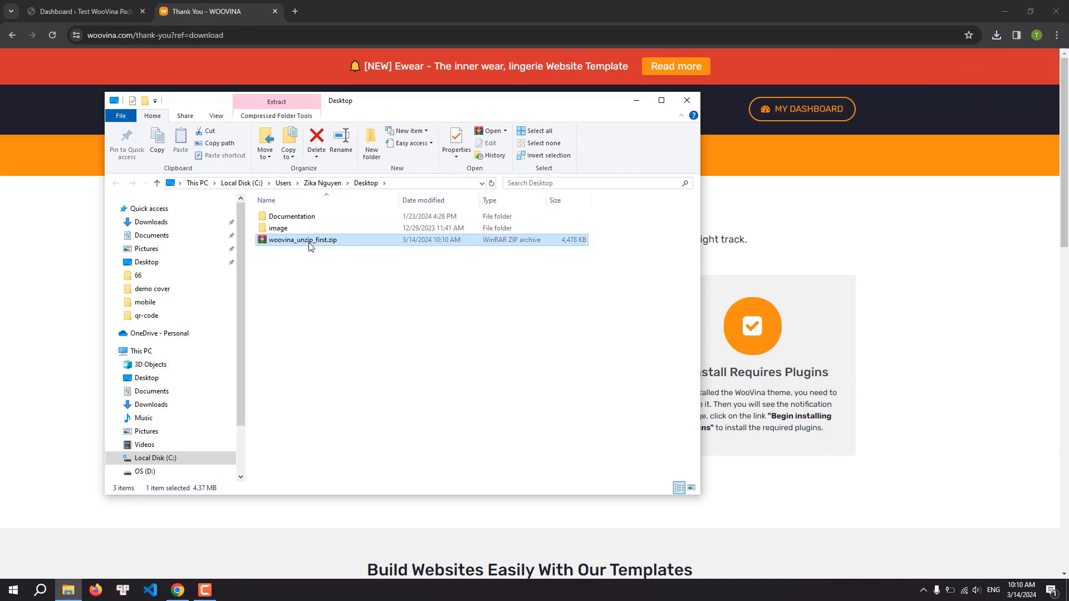
- Extract woovina_unzip_first.zip into the Desktop folder and switch back to the browser
{"action": "right_click", "coordinate": [310, 245]}
{"action": "left_click", "coordinate": [339, 313]}
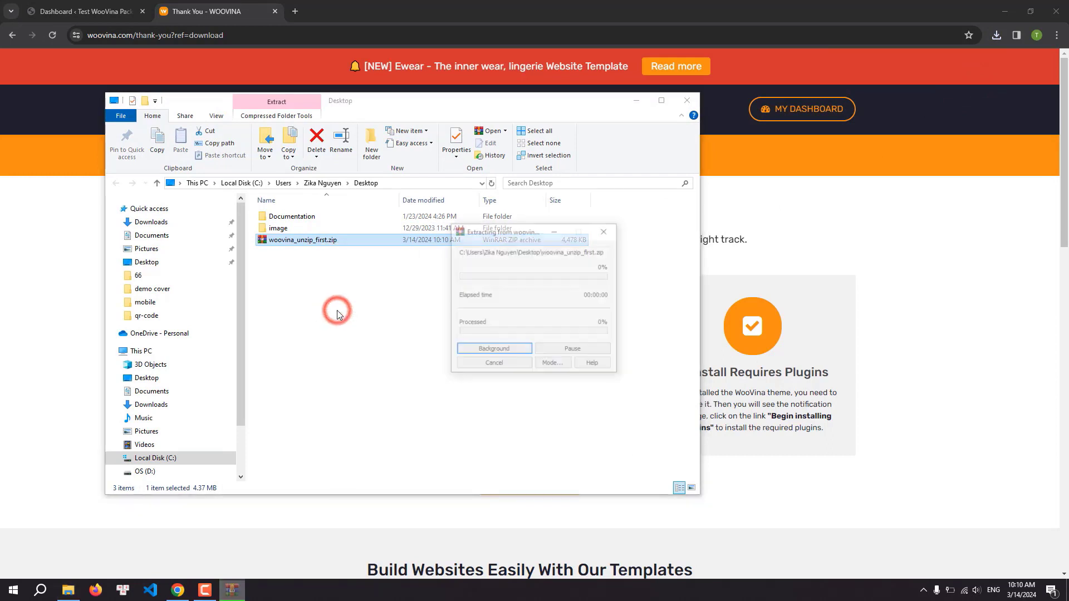
{"action": "left_click", "coordinate": [383, 9]}
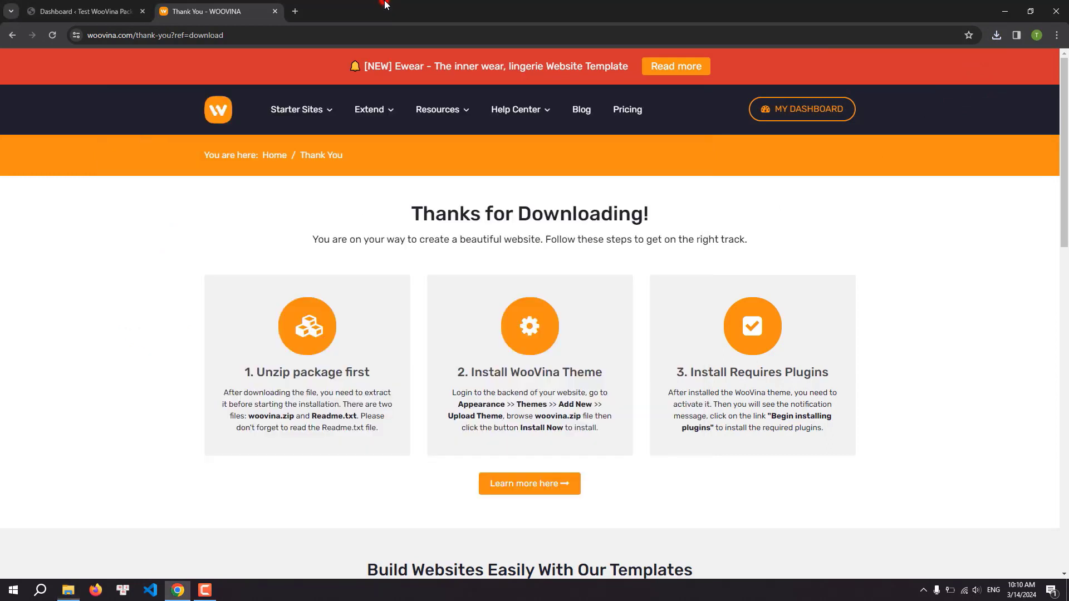
- Install the WooVina theme on the WordPress site from woovina.zip on the Desktop and activate it
{"action": "left_click", "coordinate": [83, 11]}
{"action": "mouse_move", "coordinate": [30, 242]}
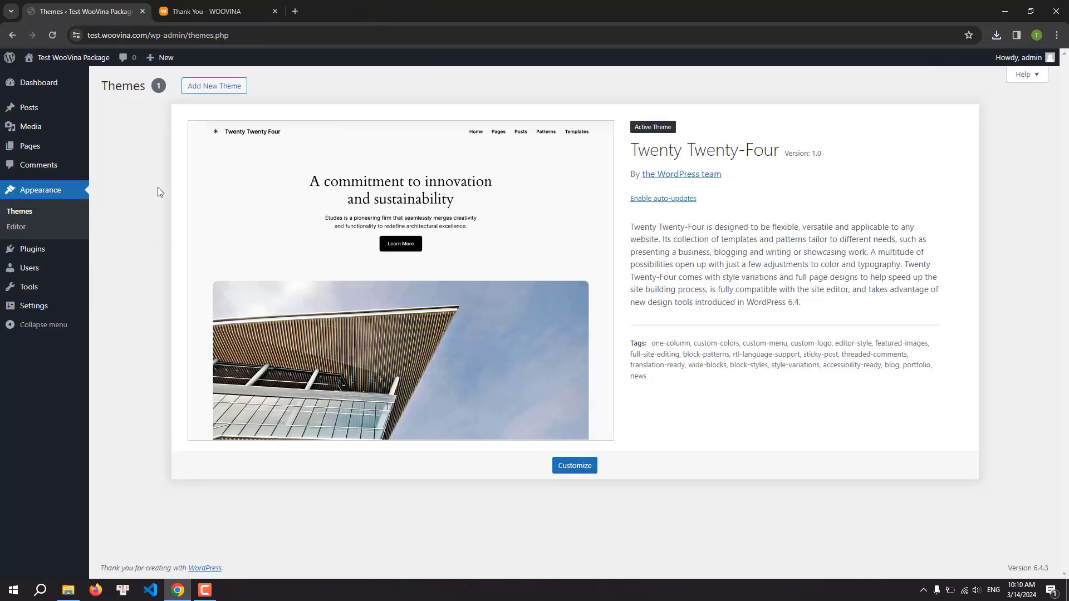
{"action": "left_click", "coordinate": [216, 91]}
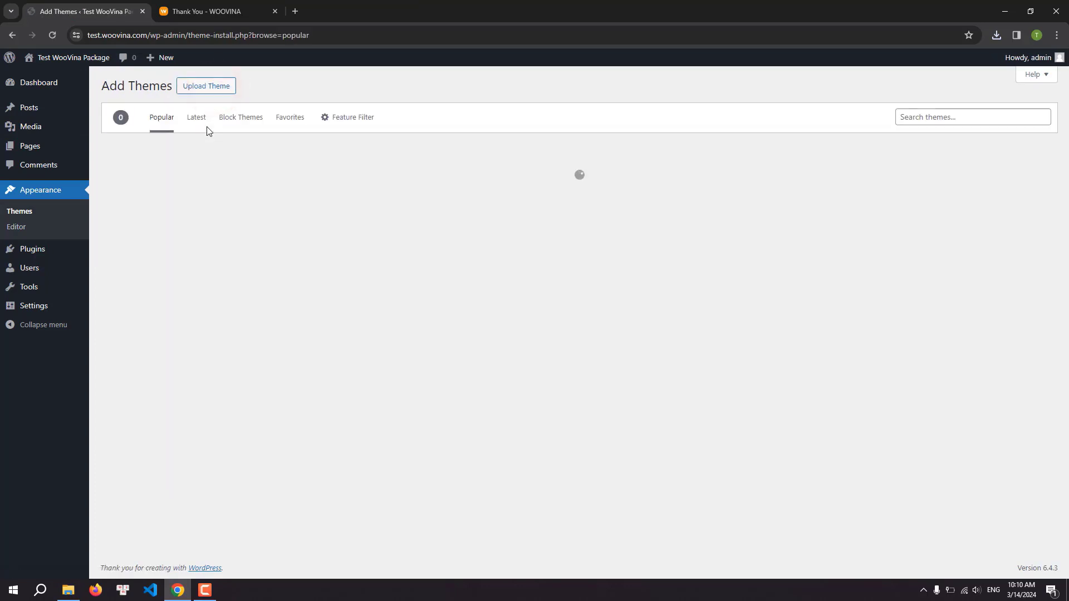
{"action": "left_click", "coordinate": [205, 89]}
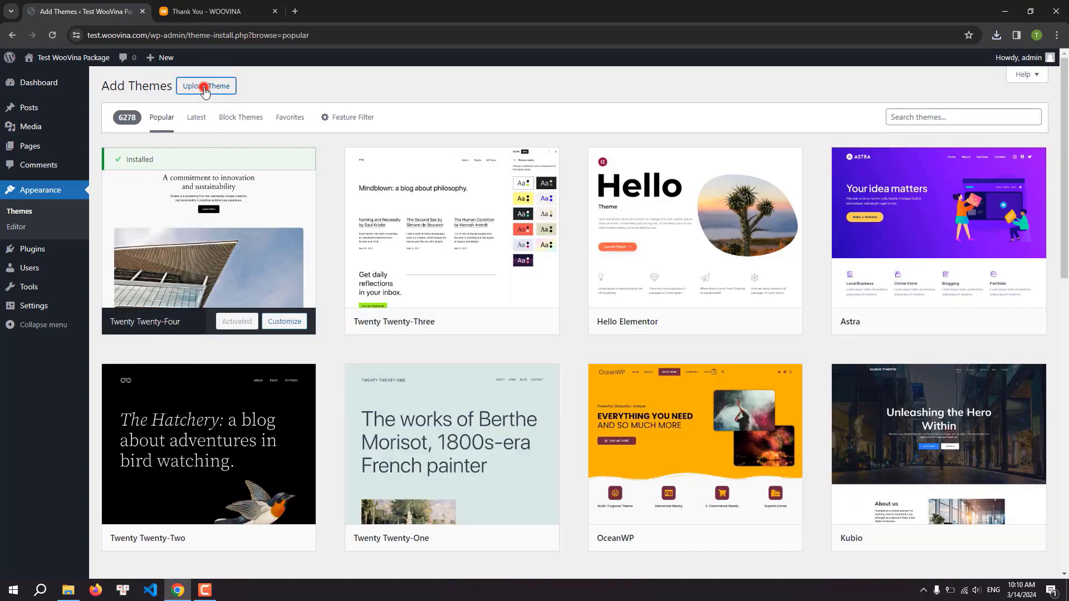
{"action": "left_click", "coordinate": [497, 187]}
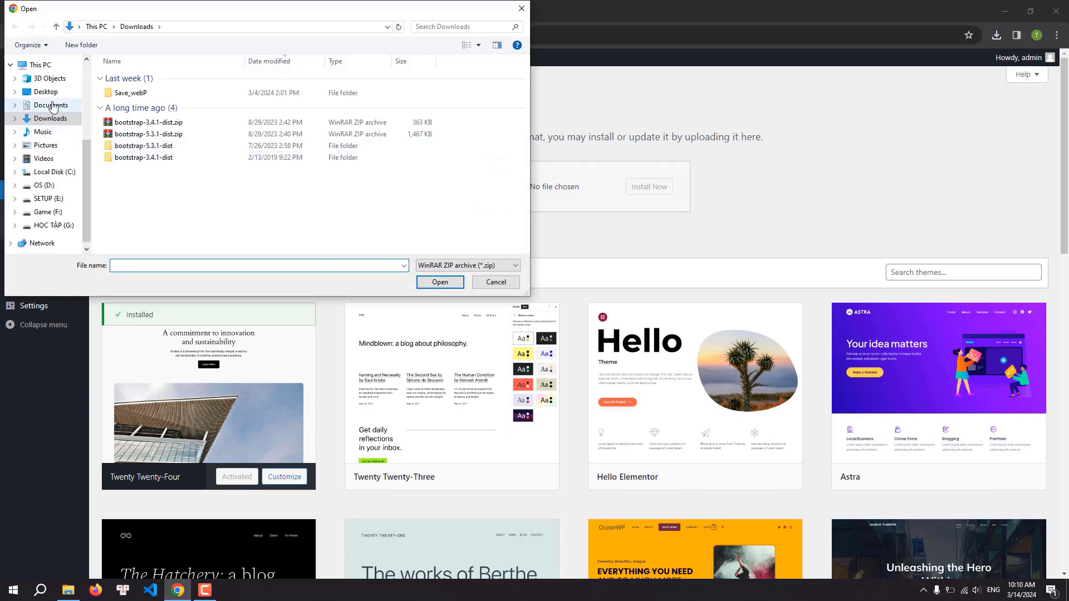
{"action": "left_click", "coordinate": [49, 91]}
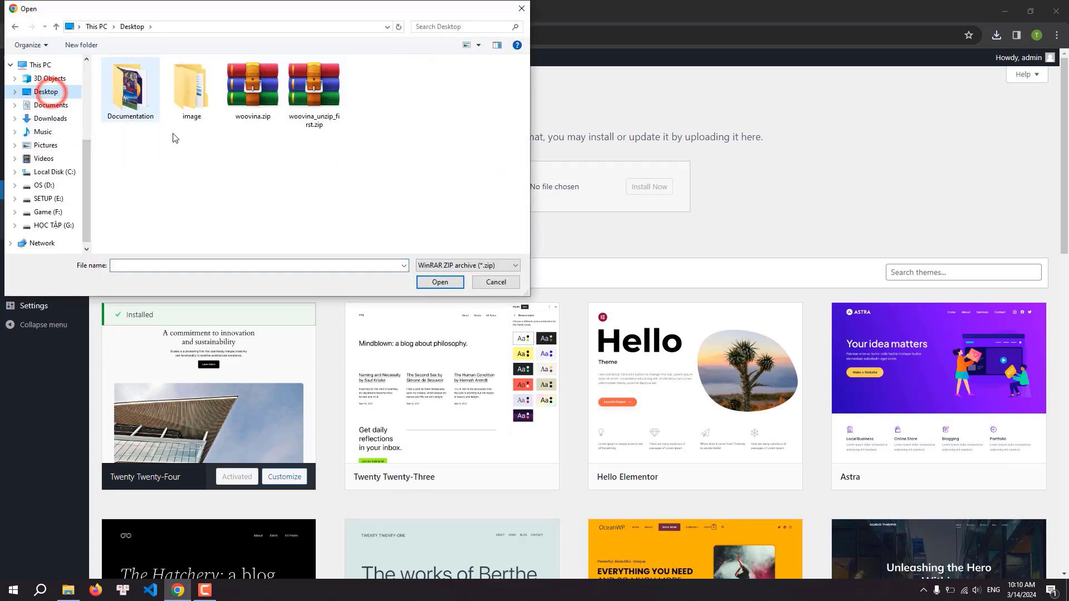
{"action": "left_click", "coordinate": [254, 92]}
{"action": "left_click", "coordinate": [452, 282]}
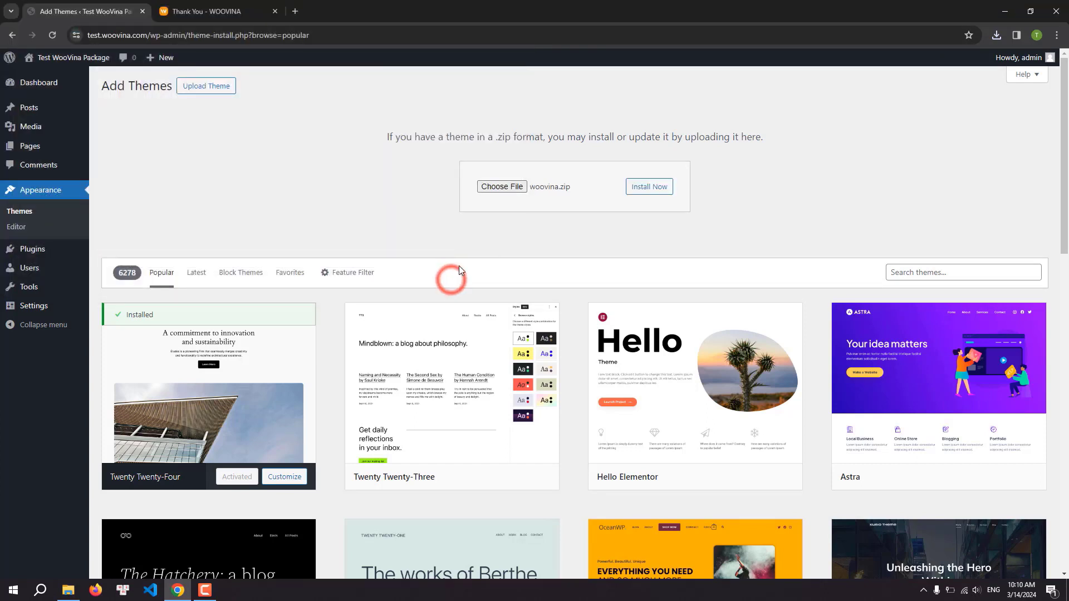
{"action": "left_click", "coordinate": [645, 190]}
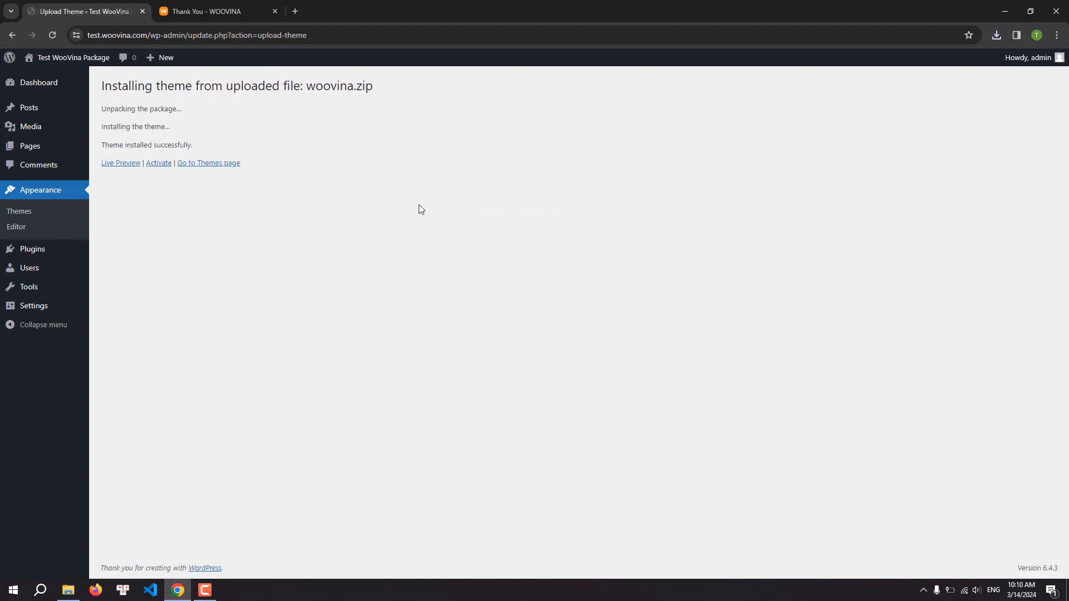
{"action": "left_click", "coordinate": [158, 164]}
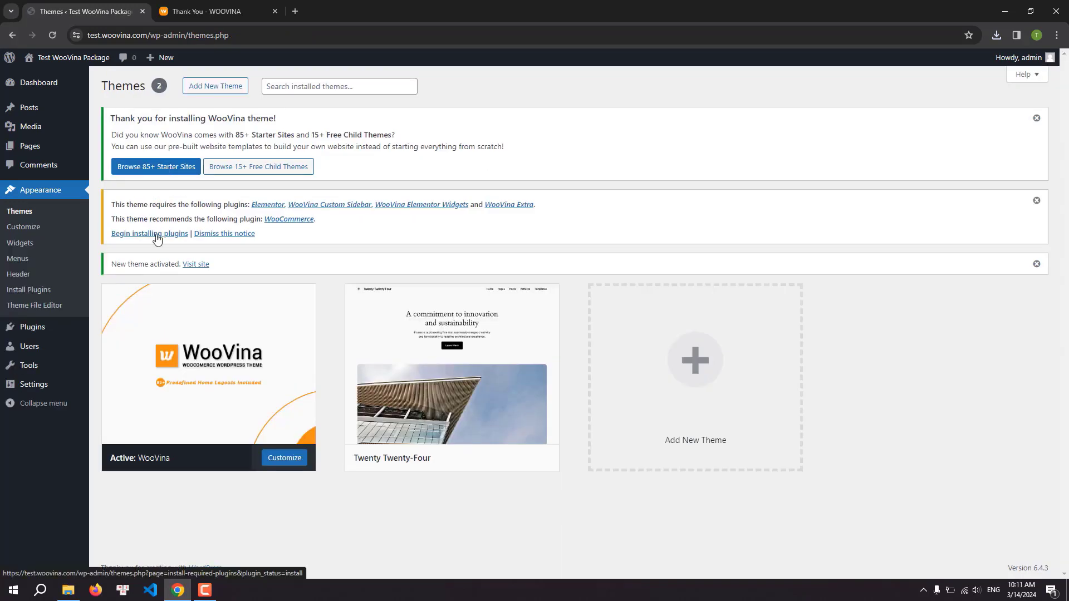
- Bulk install all the plugins the WooVina theme requires or recommends: Elementor, WooVina Custom Sidebar, WooVina Elementor Widgets, WooVina Extra and WooCommerce
{"action": "left_click", "coordinate": [158, 232]}
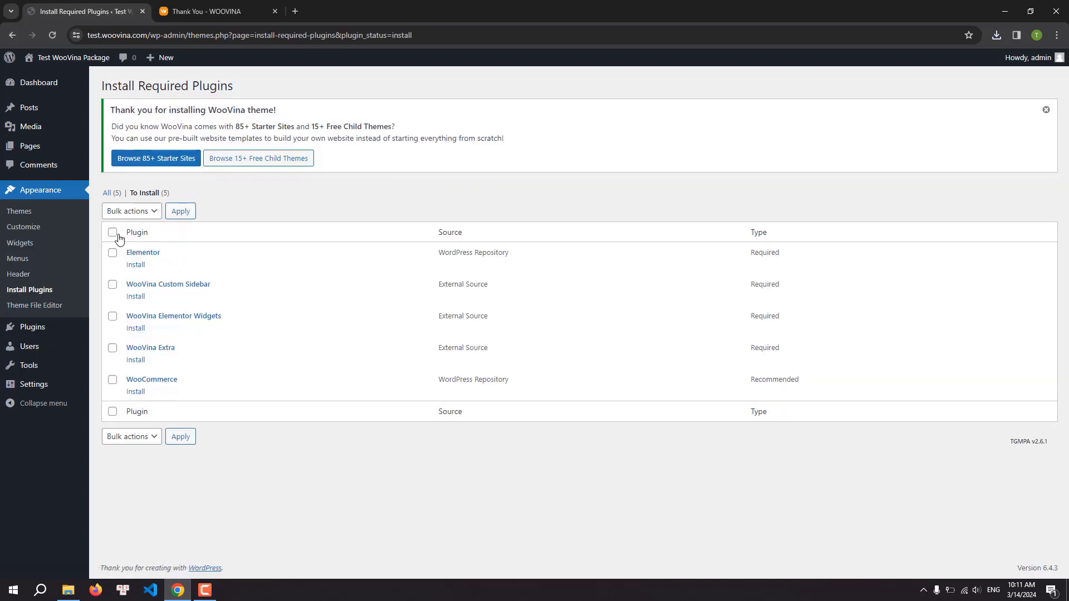
{"action": "left_click", "coordinate": [112, 232]}
{"action": "left_click", "coordinate": [123, 211]}
{"action": "left_click", "coordinate": [129, 233]}
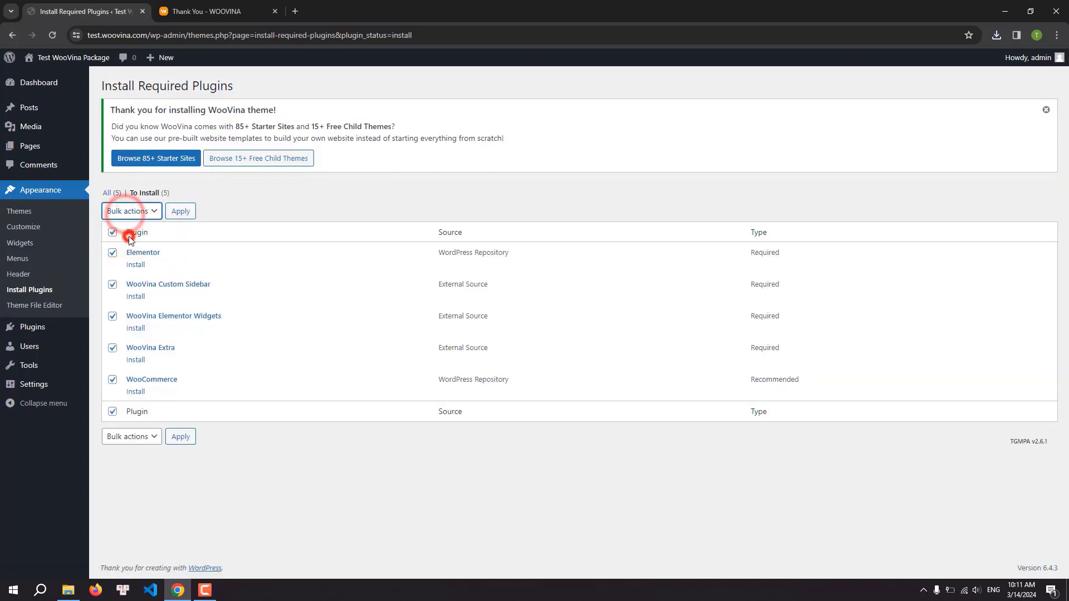
{"action": "left_click", "coordinate": [185, 212]}
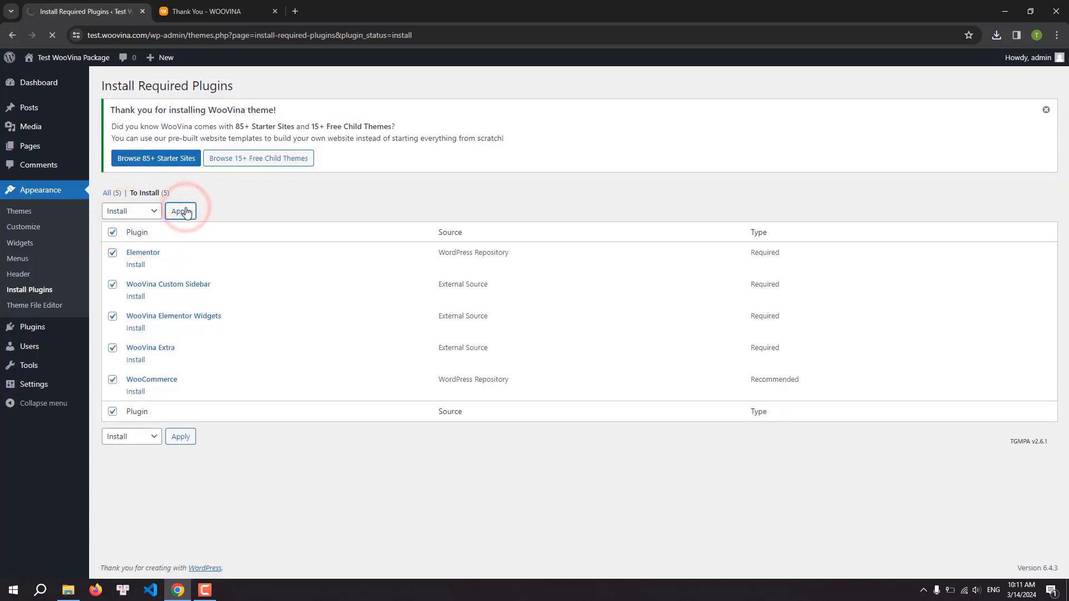
{"action": "left_click", "coordinate": [186, 211]}
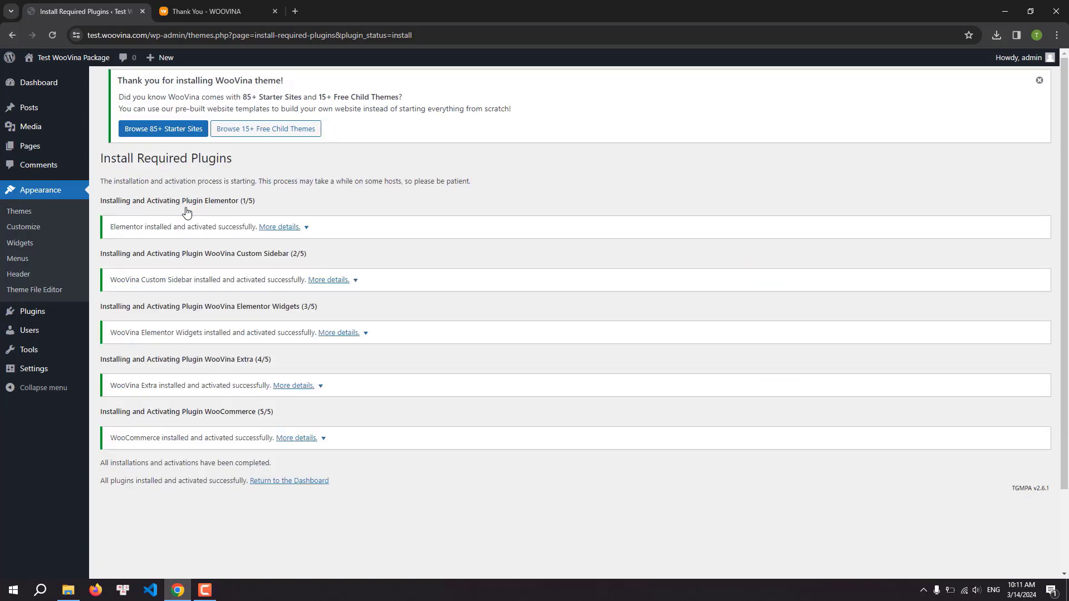
- Open the WordPress page for adding plugins, and save woovina-ewear-package.zip from the WooVina account's downloads to the Desktop
{"action": "mouse_move", "coordinate": [32, 310]}
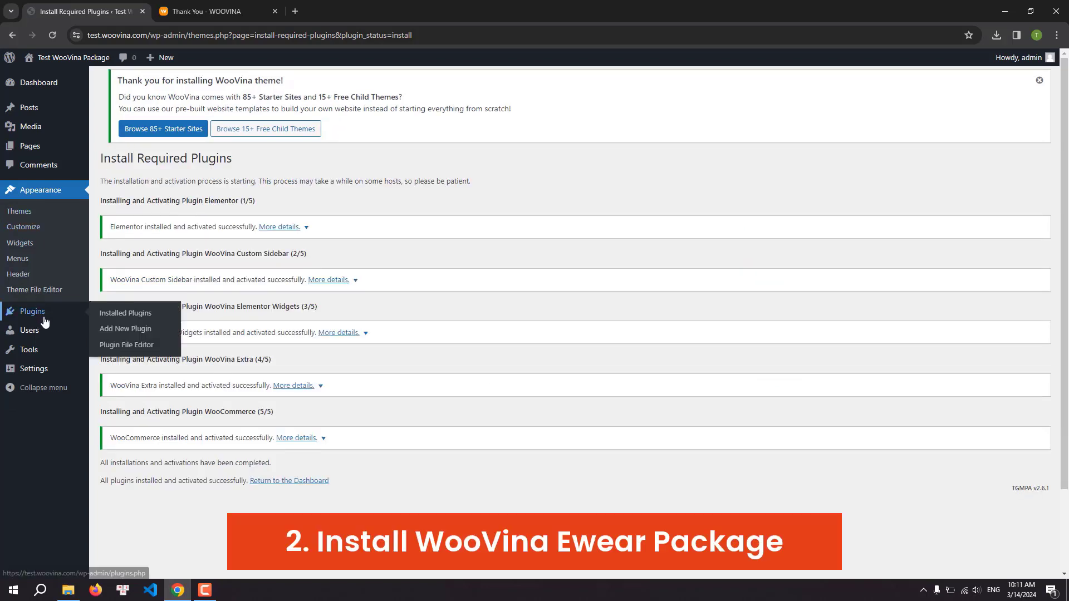
{"action": "left_click", "coordinate": [124, 334]}
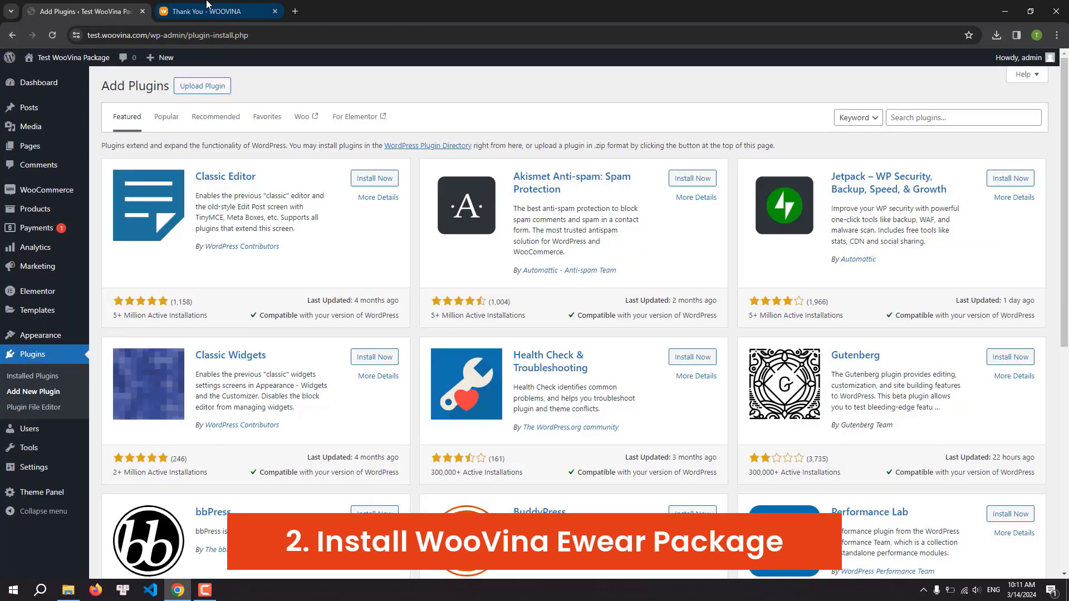
{"action": "left_click", "coordinate": [207, 6]}
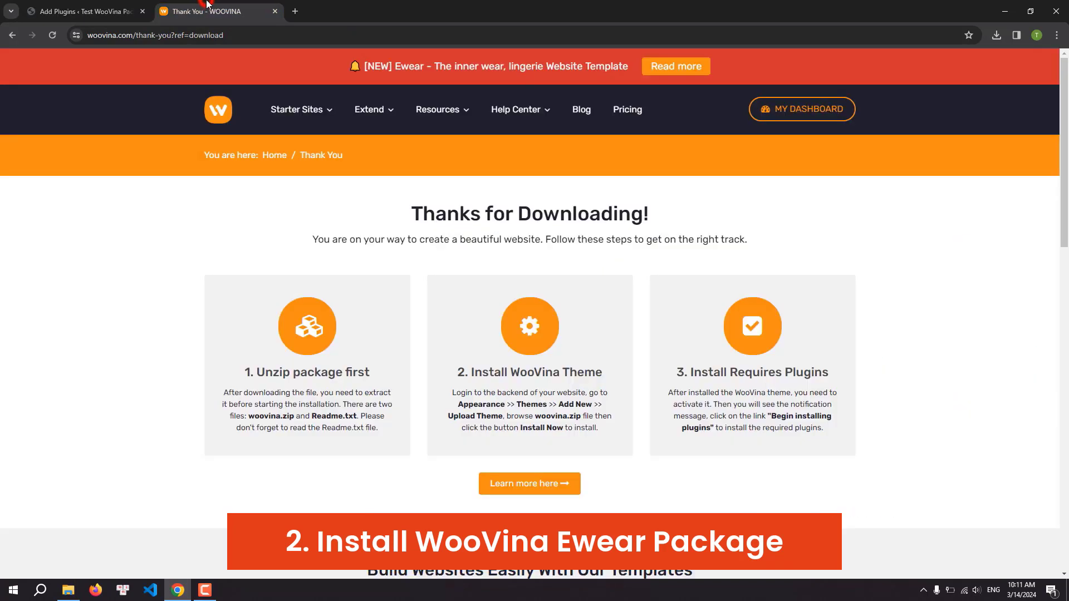
{"action": "left_click", "coordinate": [799, 113]}
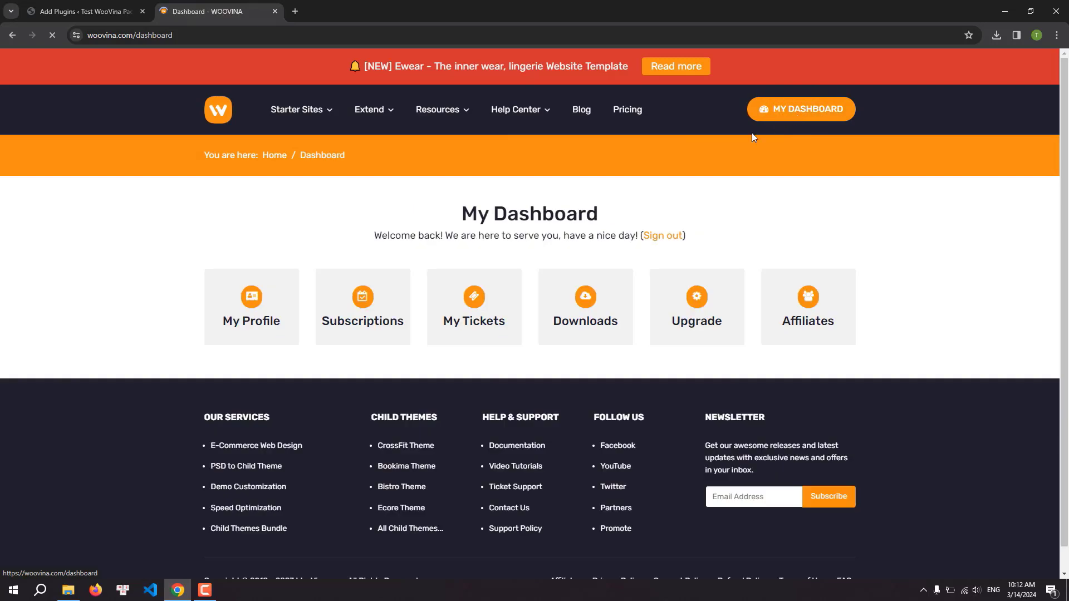
{"action": "left_click", "coordinate": [589, 331]}
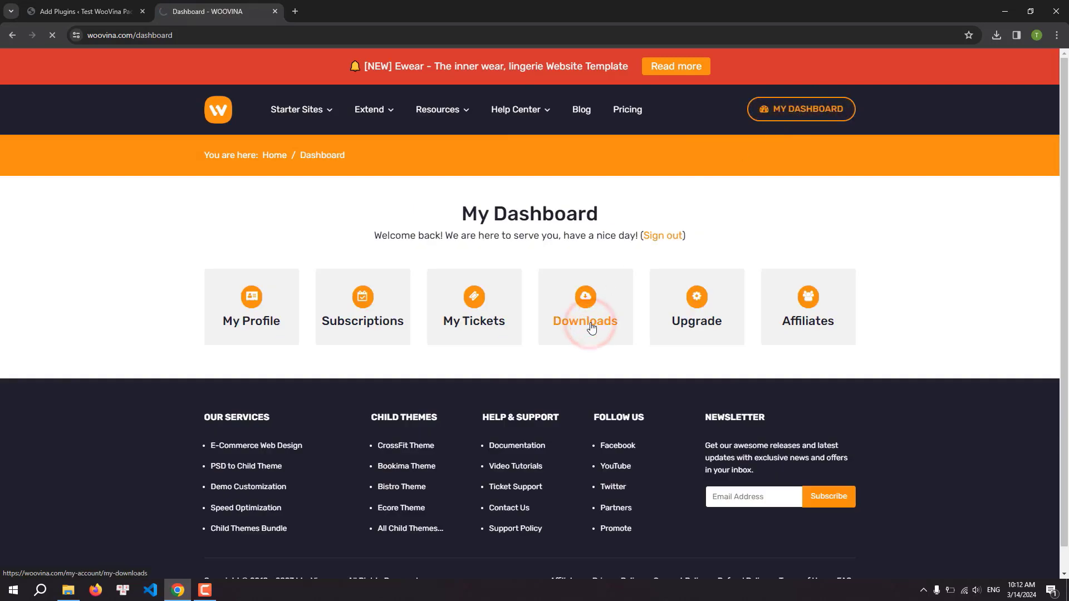
{"action": "scroll", "coordinate": [591, 328], "scroll_direction": "down", "scroll_amount": 4}
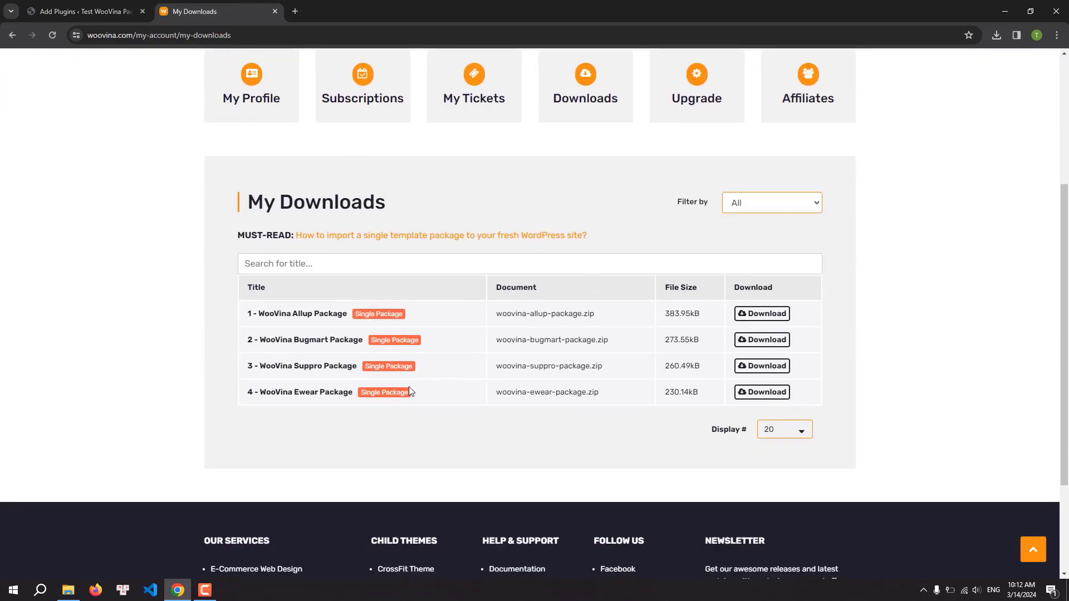
{"action": "left_click", "coordinate": [771, 396]}
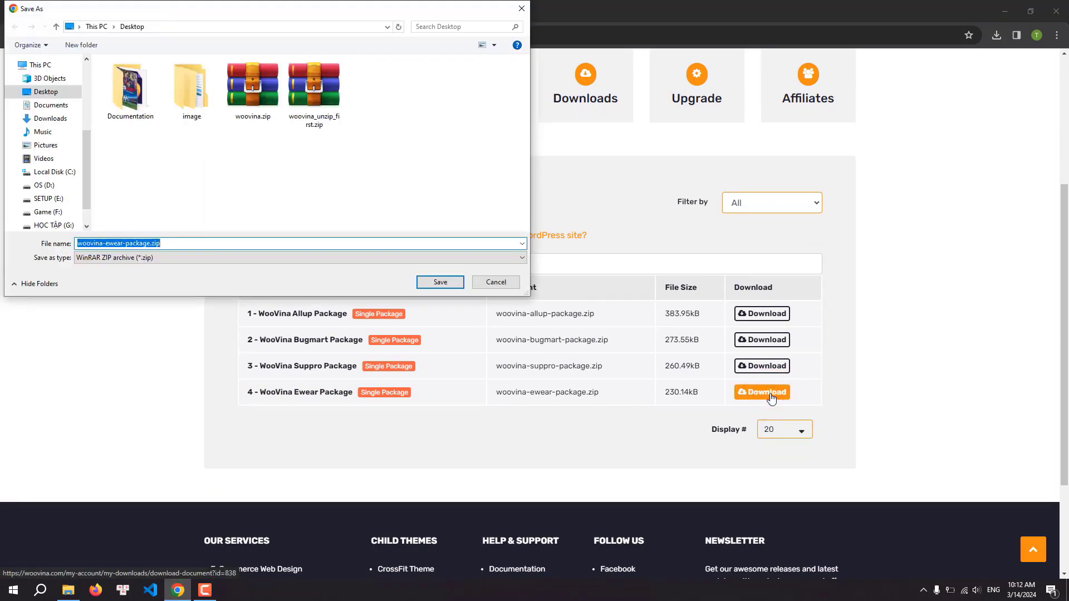
{"action": "left_click", "coordinate": [447, 283]}
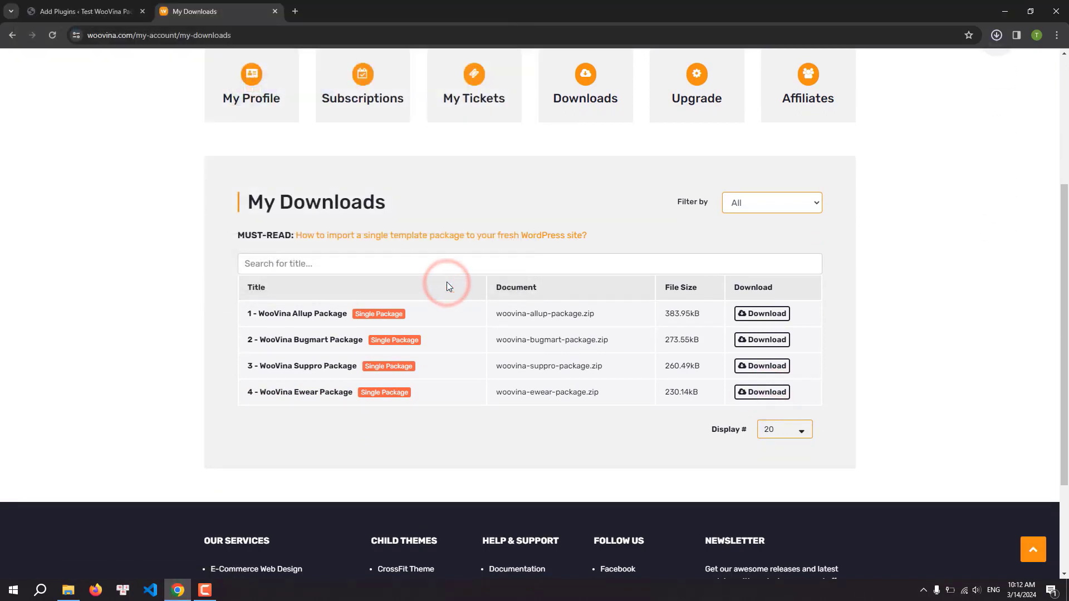
- Install the WooVina Ewear Package plugin on the WordPress site from woovina-ewear-package.zip and activate it
{"action": "left_click", "coordinate": [86, 11]}
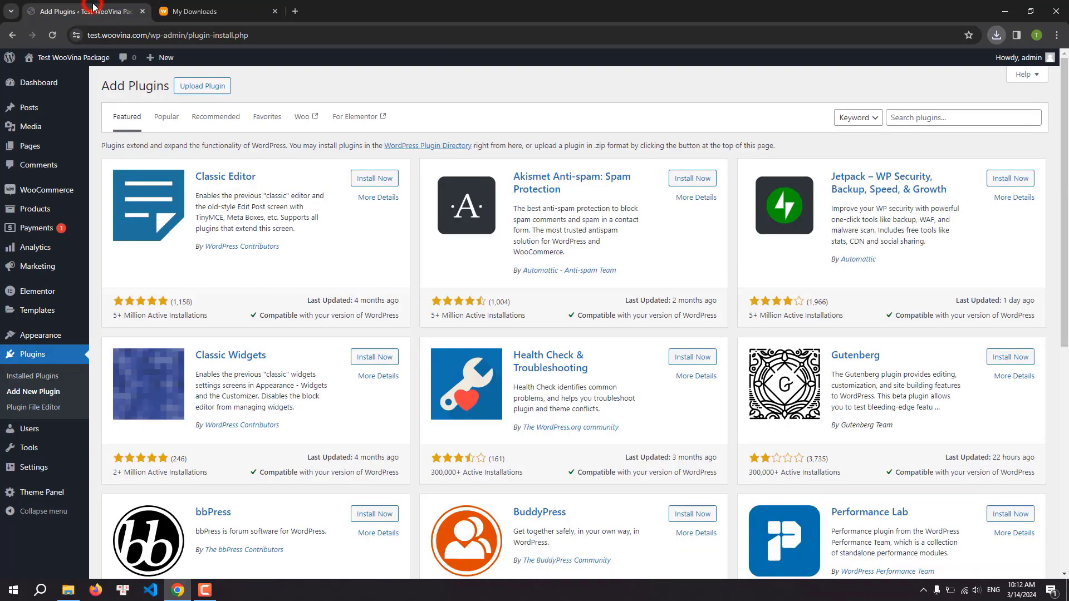
{"action": "left_click", "coordinate": [210, 88]}
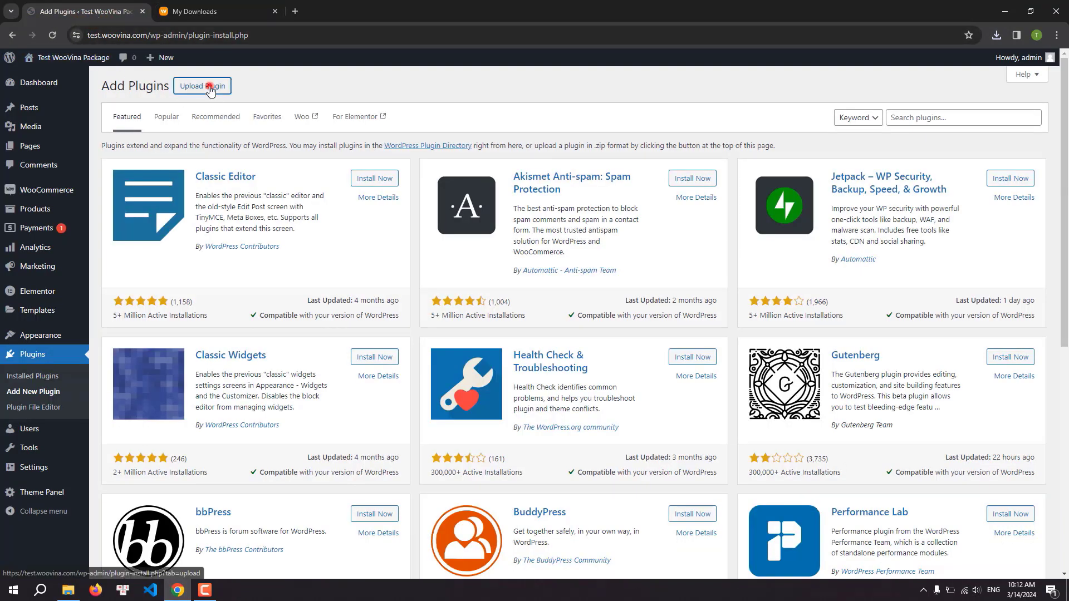
{"action": "left_click", "coordinate": [503, 187]}
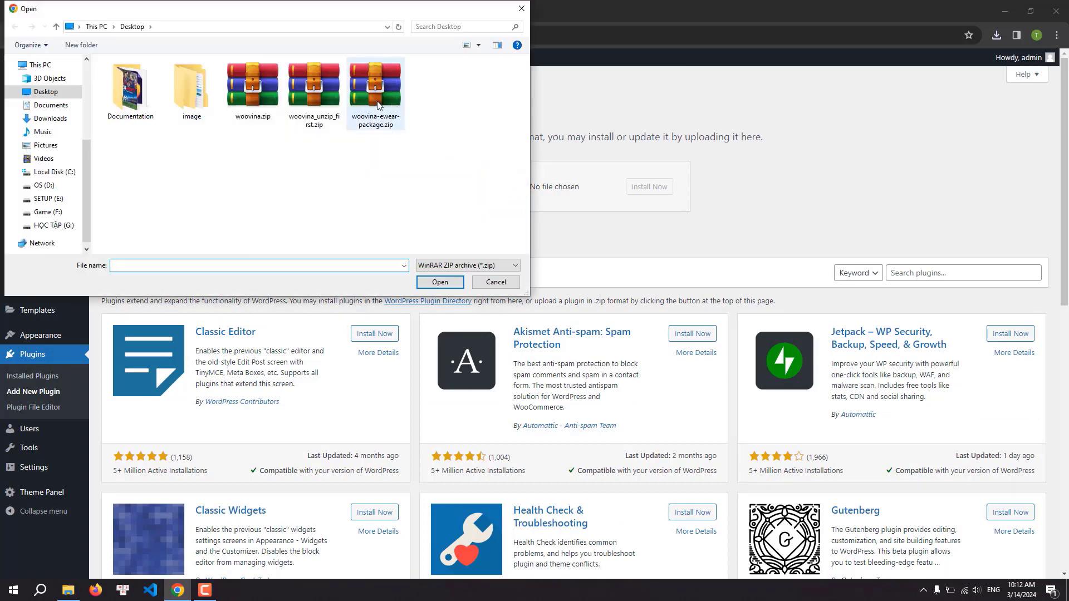
{"action": "left_click", "coordinate": [377, 105]}
{"action": "left_click", "coordinate": [441, 282]}
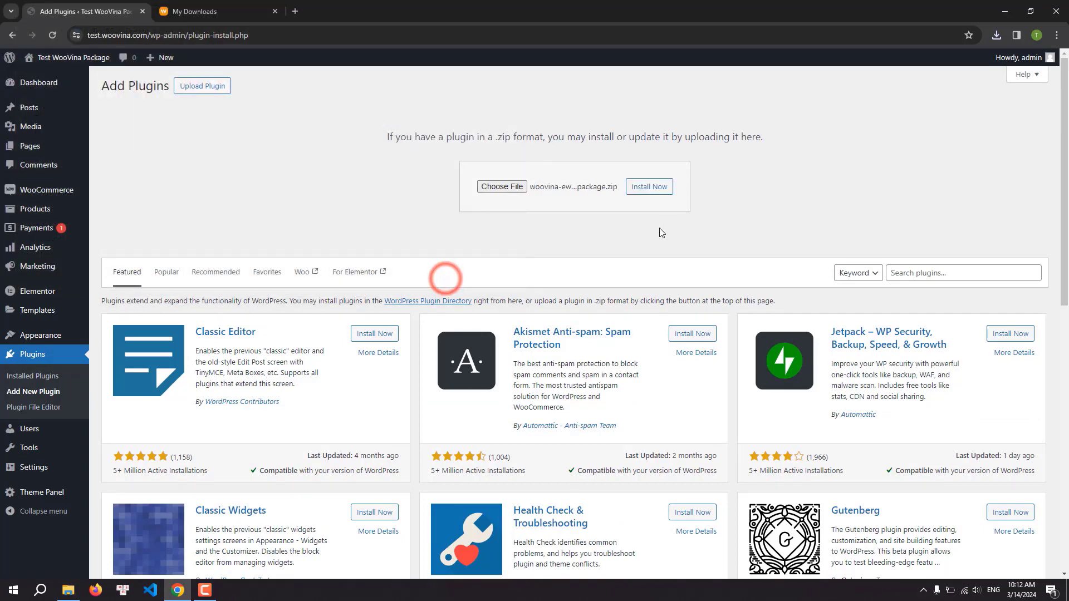
{"action": "left_click", "coordinate": [657, 194]}
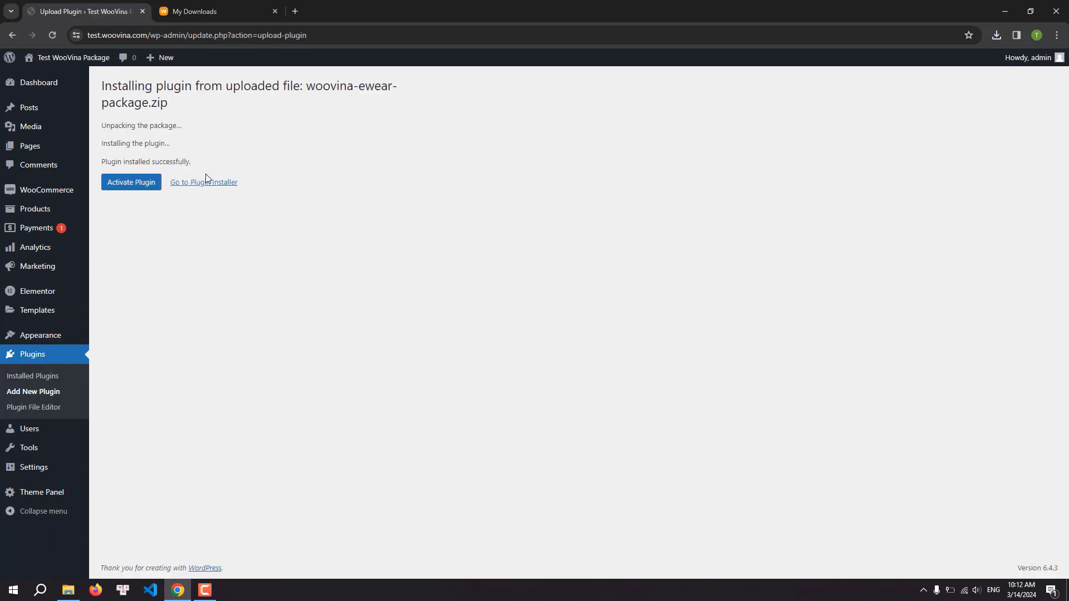
{"action": "left_click", "coordinate": [135, 185]}
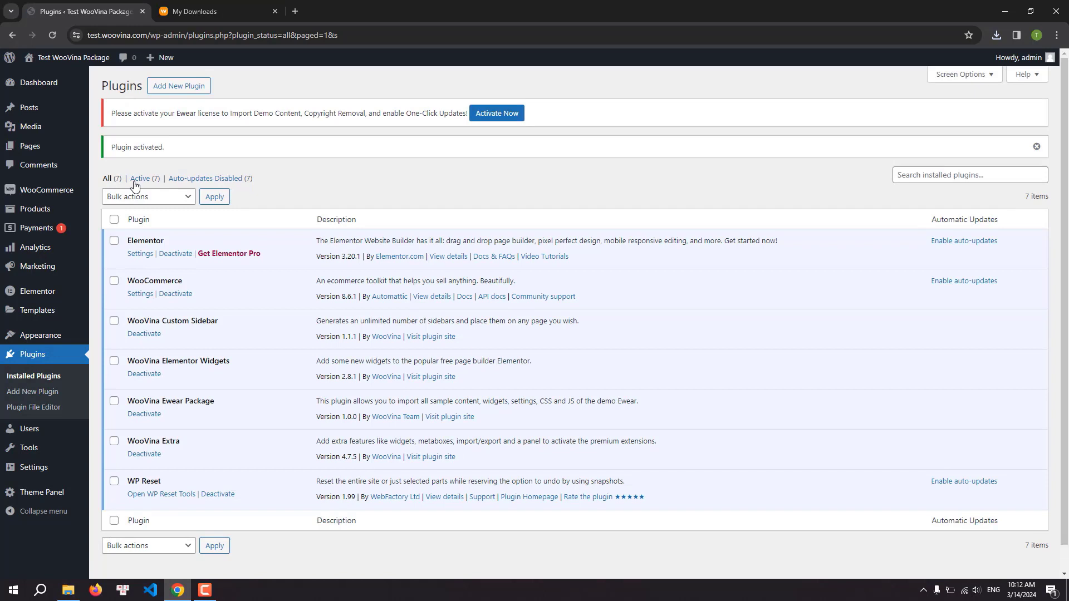
- Open the Theme Licenses page in WordPress, and copy the Ewear Package license key from the WooVina account's subscriptions
{"action": "mouse_move", "coordinate": [44, 494]}
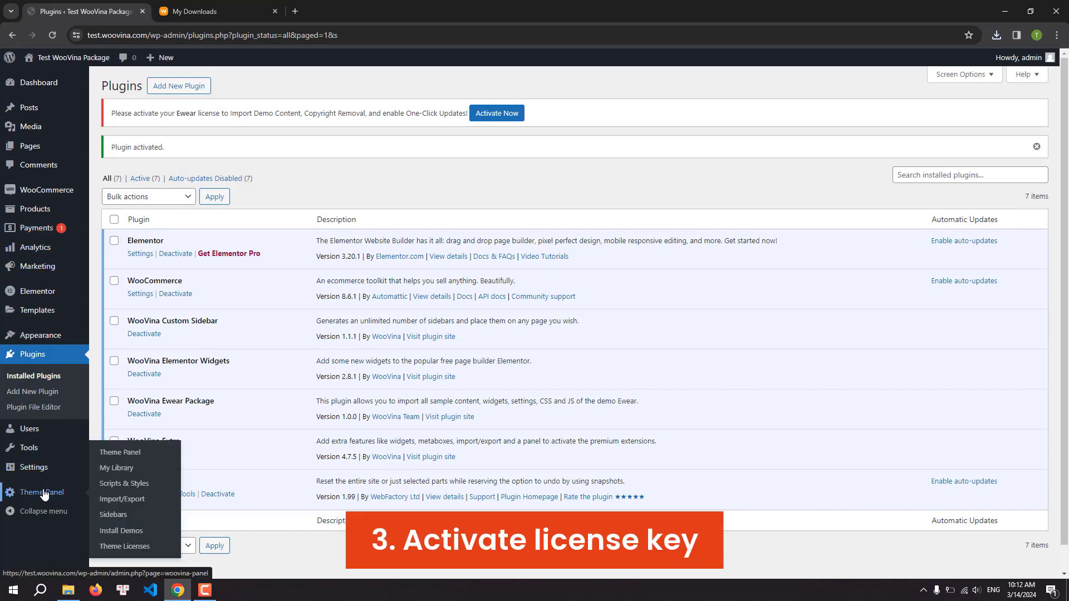
{"action": "left_click", "coordinate": [132, 547]}
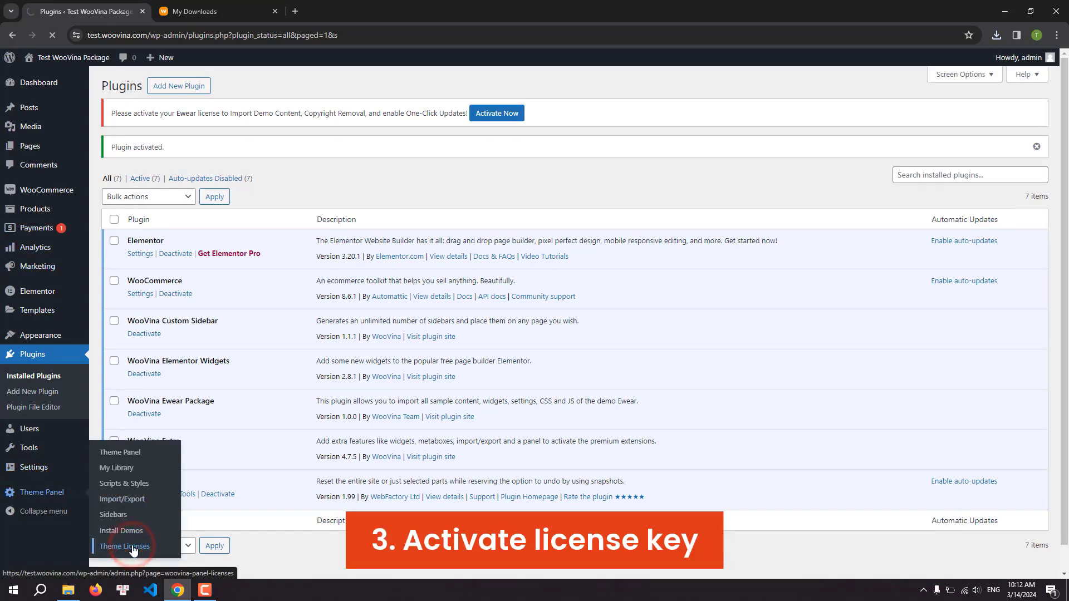
{"action": "left_click", "coordinate": [192, 11]}
{"action": "scroll", "coordinate": [405, 130], "scroll_direction": "up", "scroll_amount": 3}
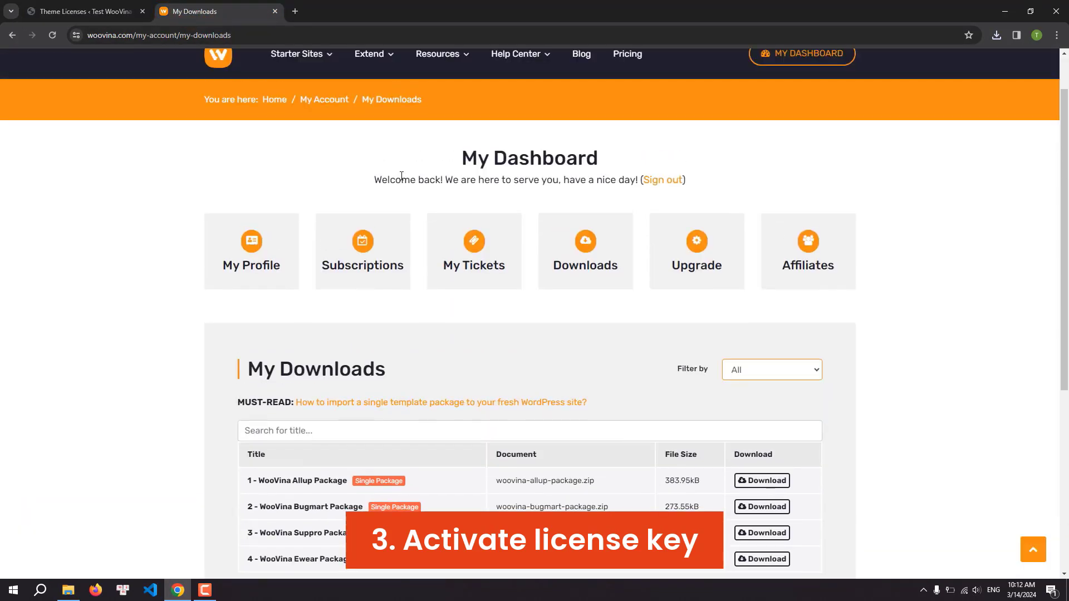
{"action": "left_click", "coordinate": [359, 270]}
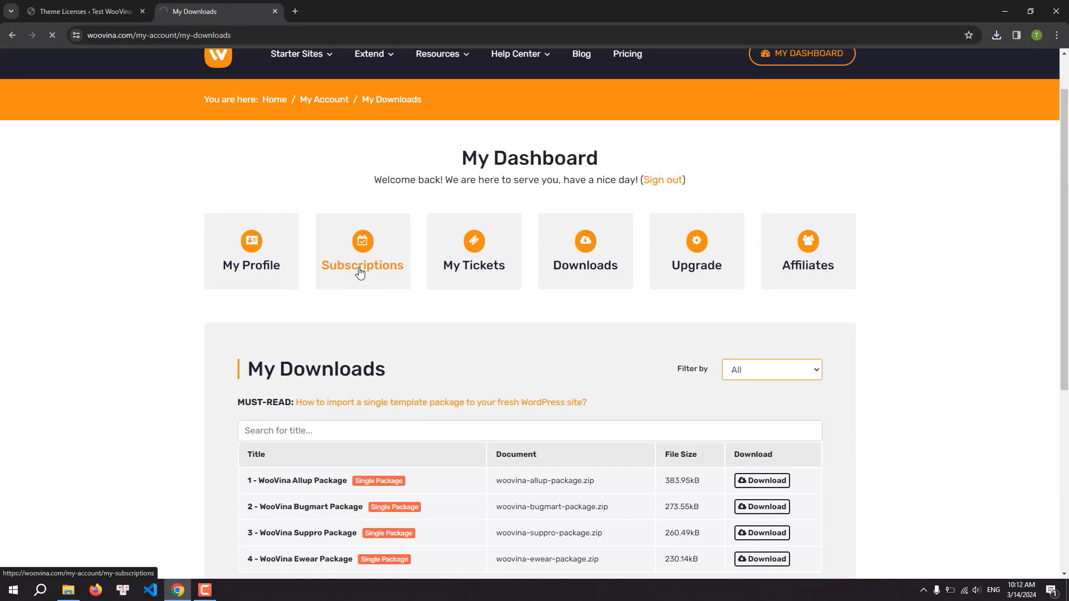
{"action": "scroll", "coordinate": [358, 274], "scroll_direction": "down", "scroll_amount": 5}
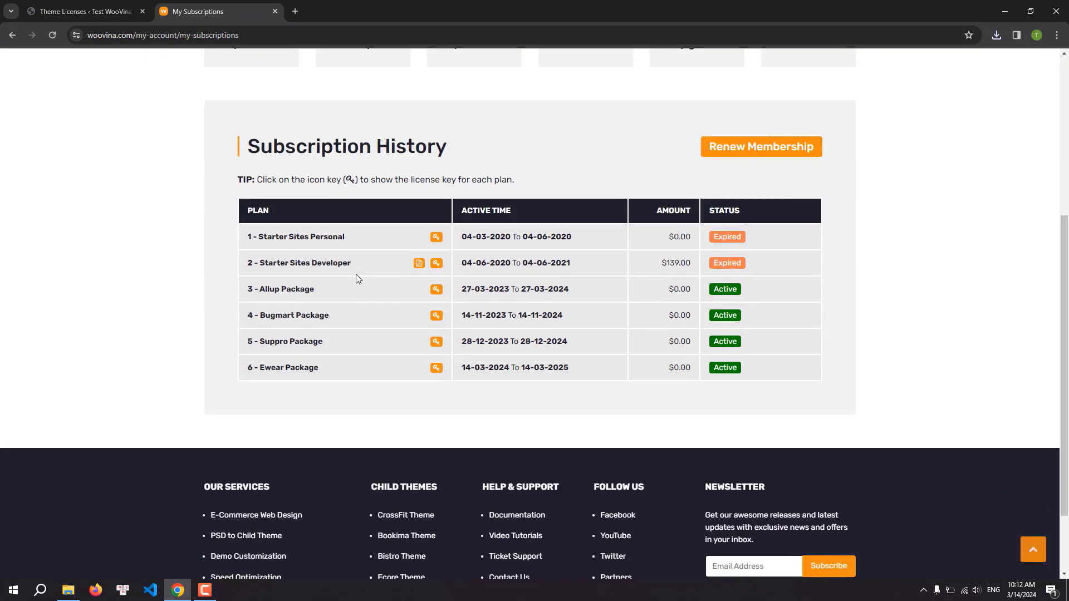
{"action": "left_click", "coordinate": [435, 369]}
{"action": "left_click", "coordinate": [303, 395]}
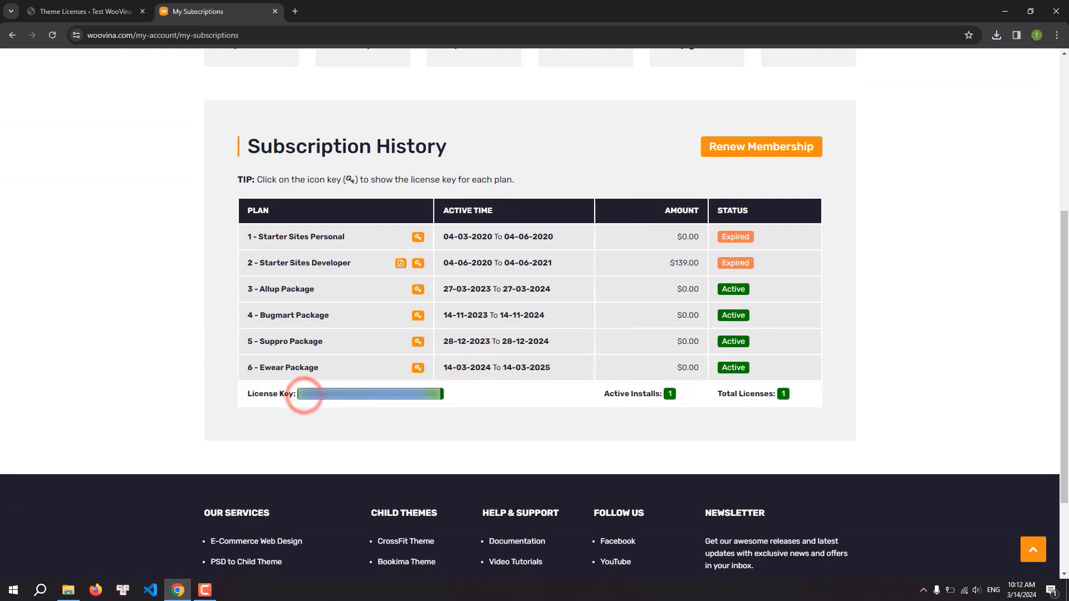
{"action": "right_click", "coordinate": [414, 391]}
{"action": "left_click", "coordinate": [441, 400]}
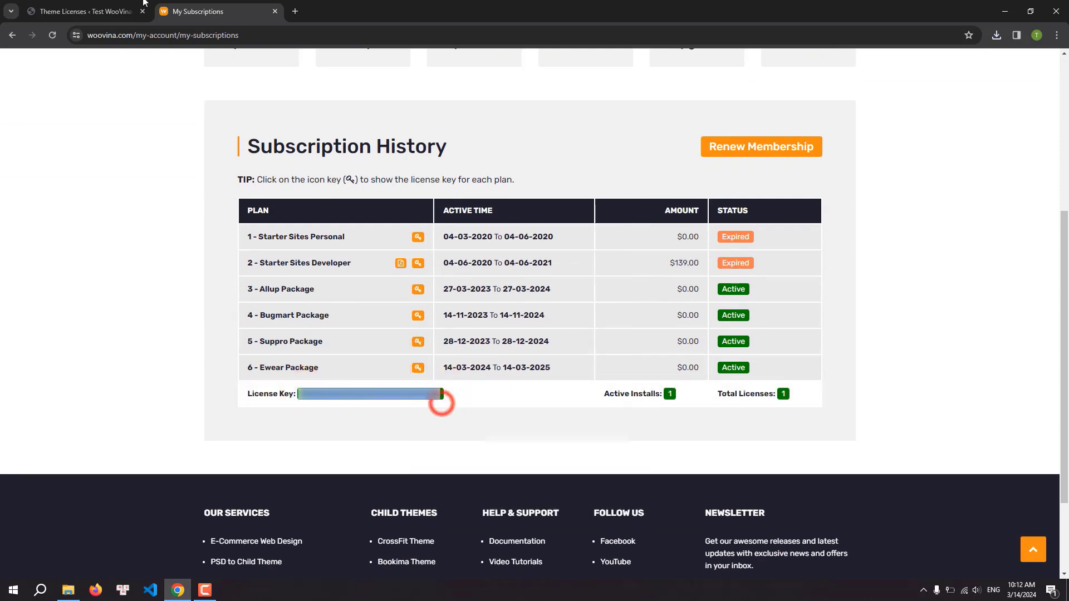
- Paste the copied Ewear license key into the Licenses Settings on the WordPress site and save the changes
{"action": "left_click", "coordinate": [62, 10]}
{"action": "right_click", "coordinate": [165, 185]}
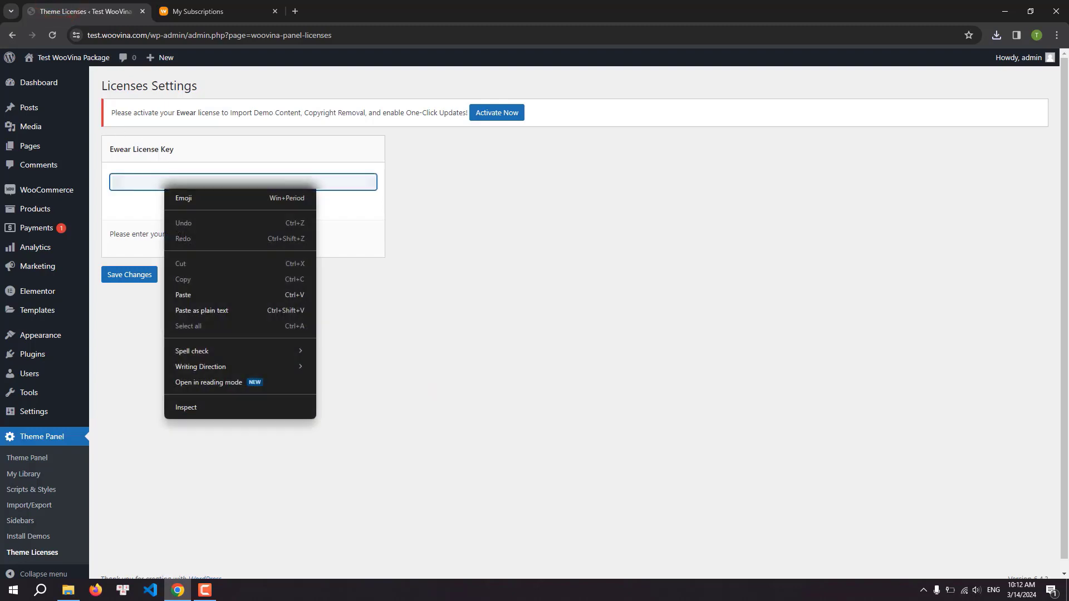
{"action": "left_click", "coordinate": [189, 294]}
{"action": "left_click", "coordinate": [138, 279]}
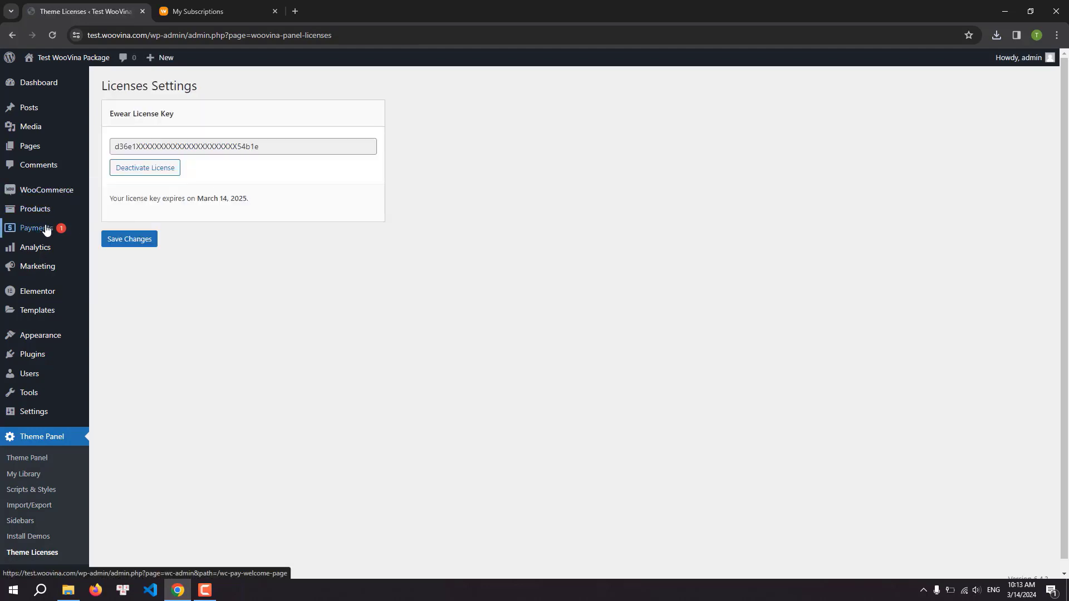
- Move all of the WordPress site's default pages to the trash, and permanently delete them by emptying the trash
{"action": "left_click", "coordinate": [49, 151]}
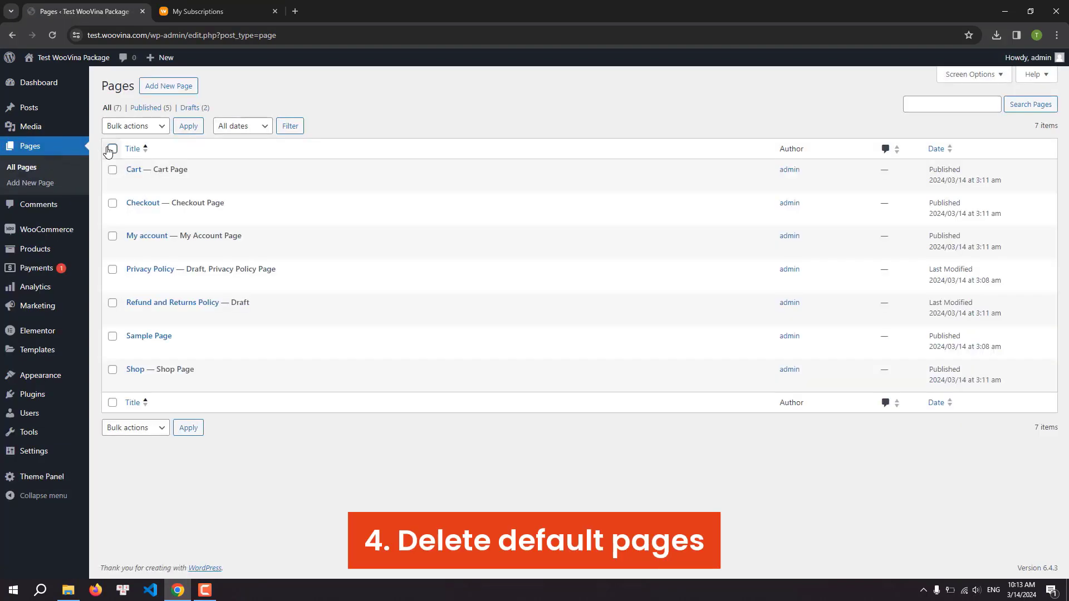
{"action": "left_click", "coordinate": [112, 148]}
{"action": "left_click", "coordinate": [125, 126]}
{"action": "left_click", "coordinate": [123, 162]}
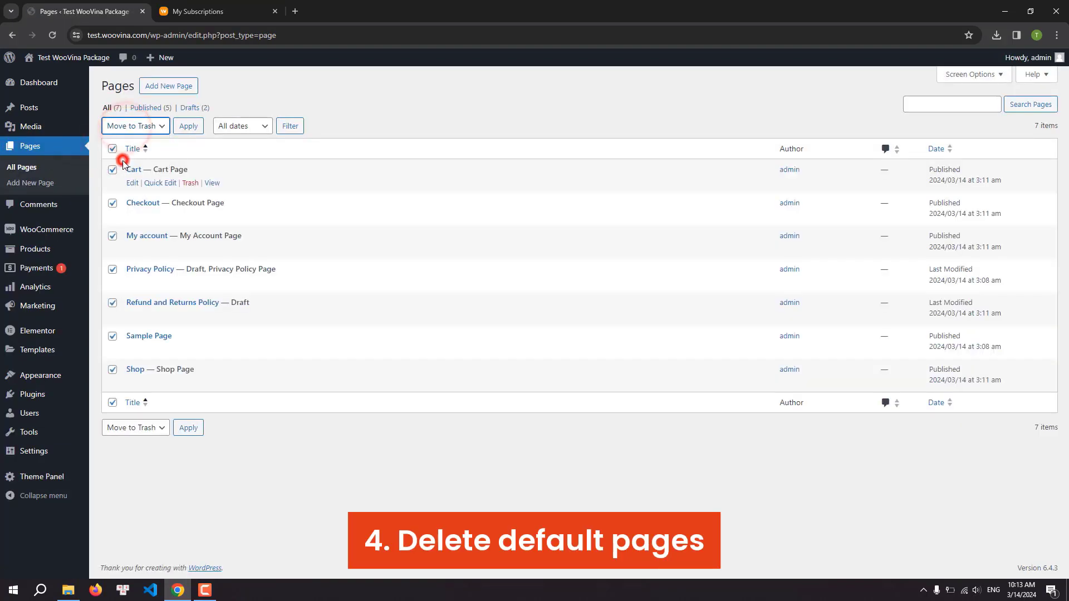
{"action": "left_click", "coordinate": [190, 128]}
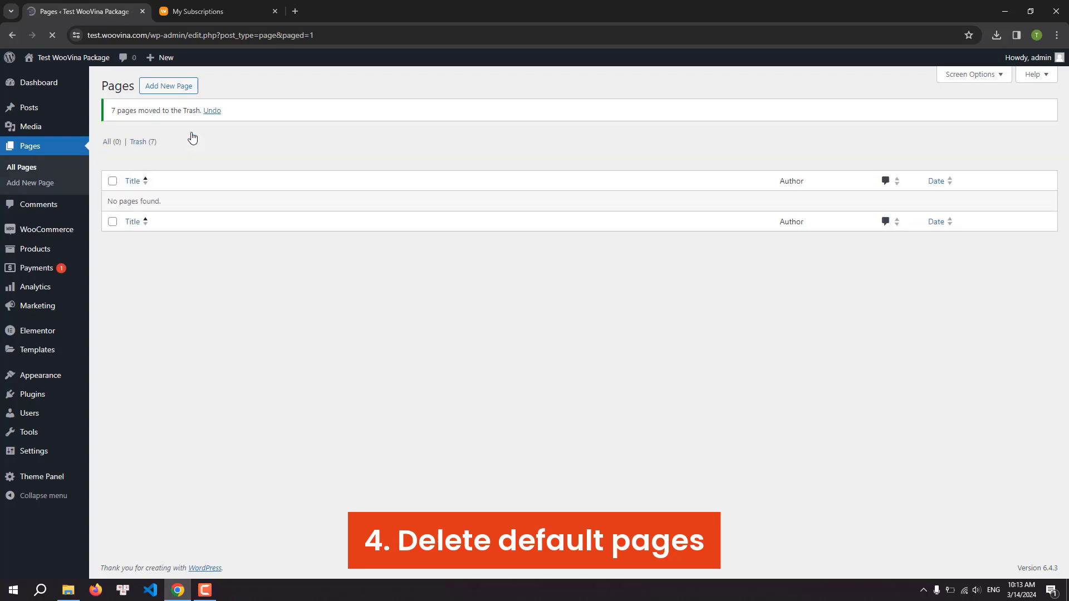
{"action": "left_click", "coordinate": [145, 144]}
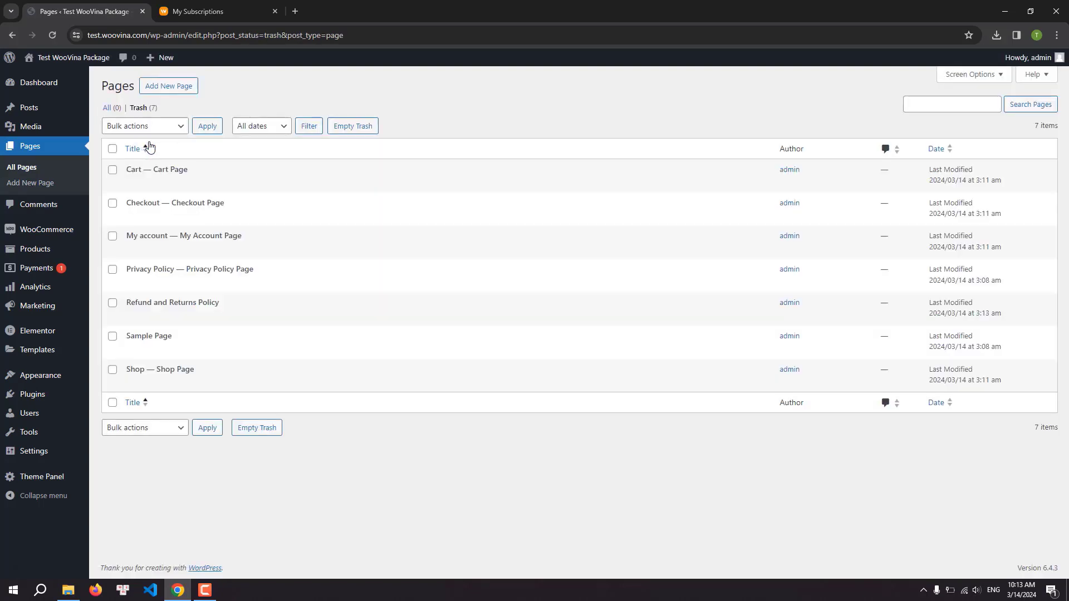
{"action": "left_click", "coordinate": [354, 128]}
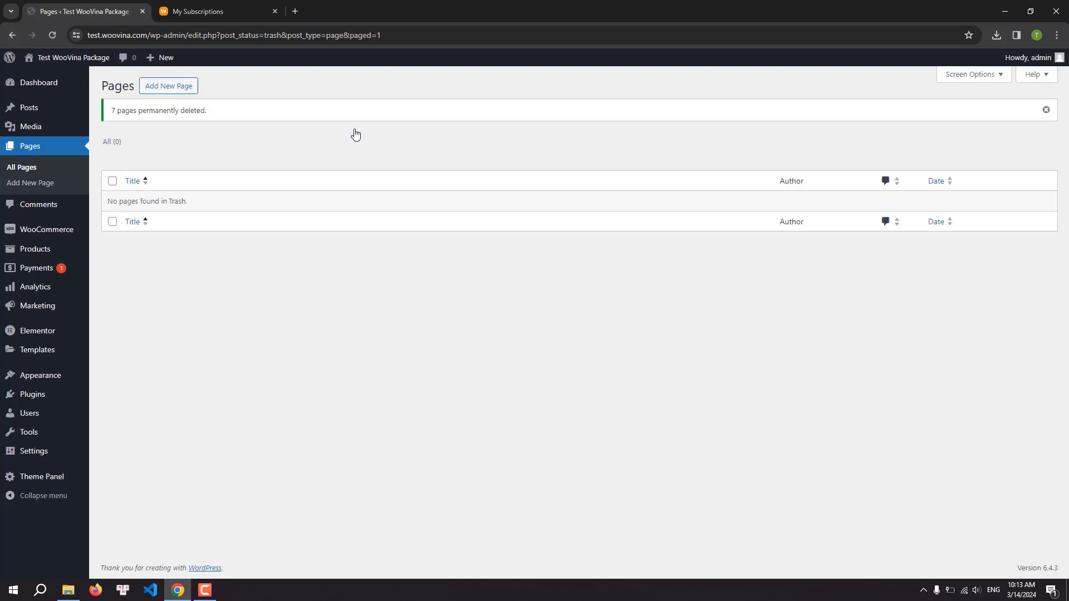
- Open the Ewear demo import from Install Demos, and install the required plugins WPForms, TI WooCommerce Wishlist and YITH WooCommerce Compare
{"action": "mouse_move", "coordinate": [39, 477]}
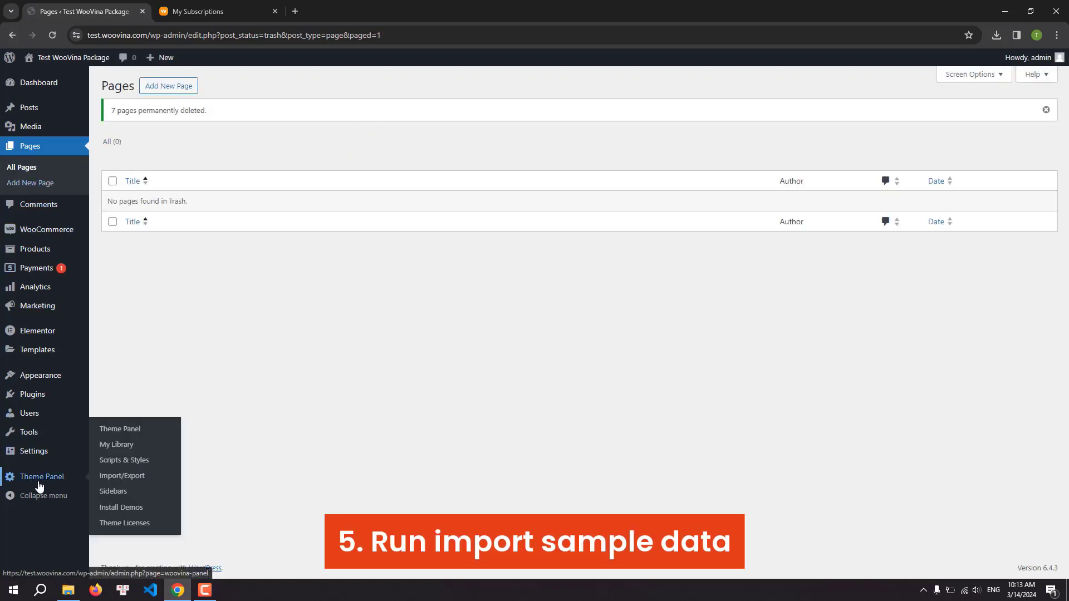
{"action": "left_click", "coordinate": [138, 508]}
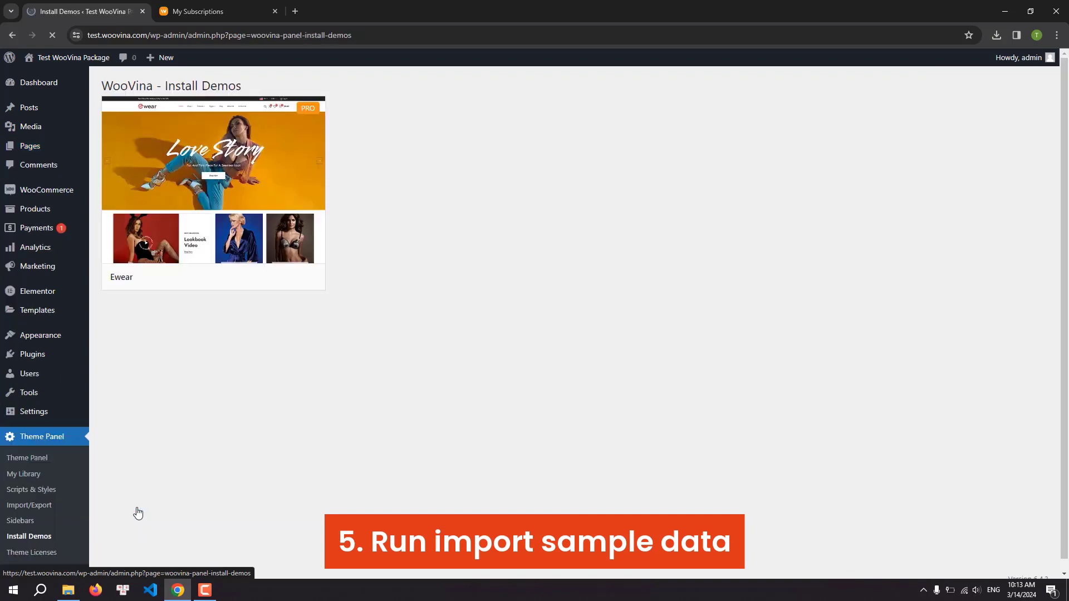
{"action": "left_click", "coordinate": [230, 193]}
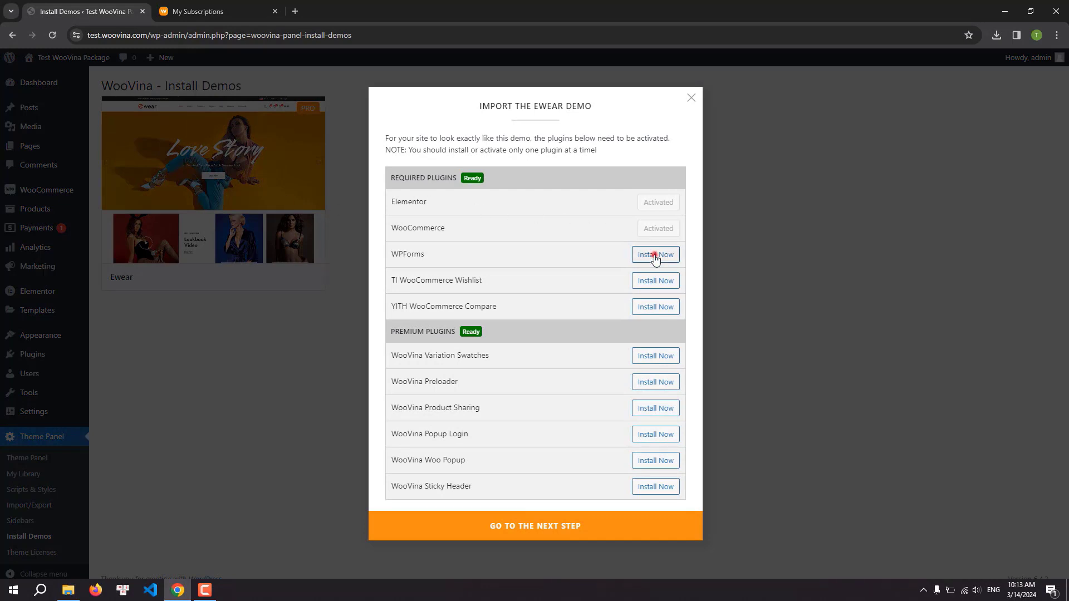
{"action": "left_click", "coordinate": [654, 255]}
{"action": "left_click", "coordinate": [664, 280]}
{"action": "left_click", "coordinate": [656, 309]}
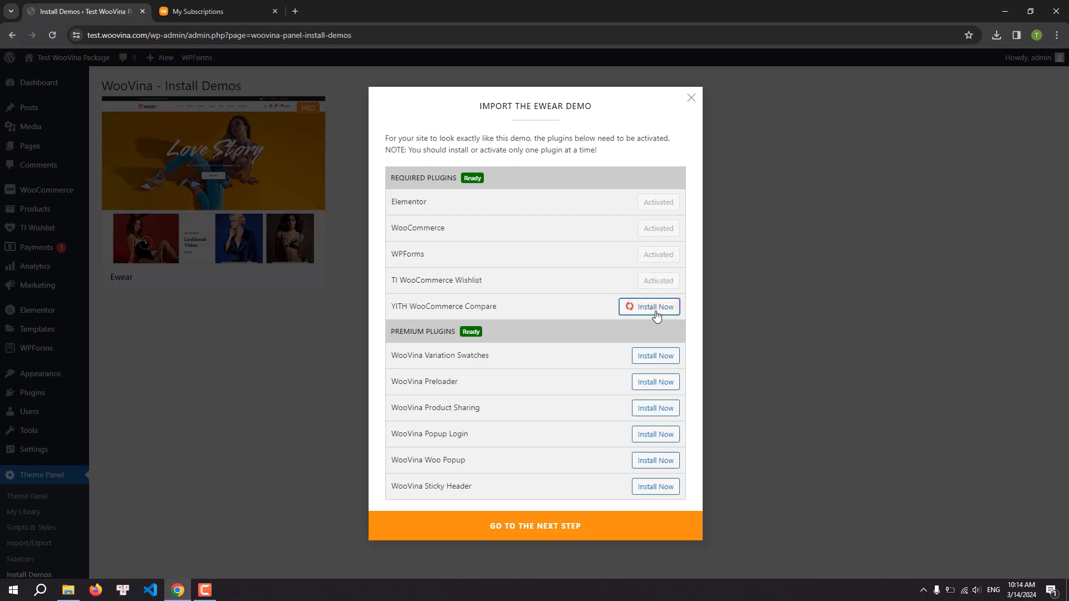
- Install the premium plugins WooVina Variation Swatches, Preloader, Product Sharing, Popup Login, Woo Popup and Sticky Header for the Ewear demo
{"action": "left_click", "coordinate": [656, 358]}
{"action": "left_click", "coordinate": [657, 383]}
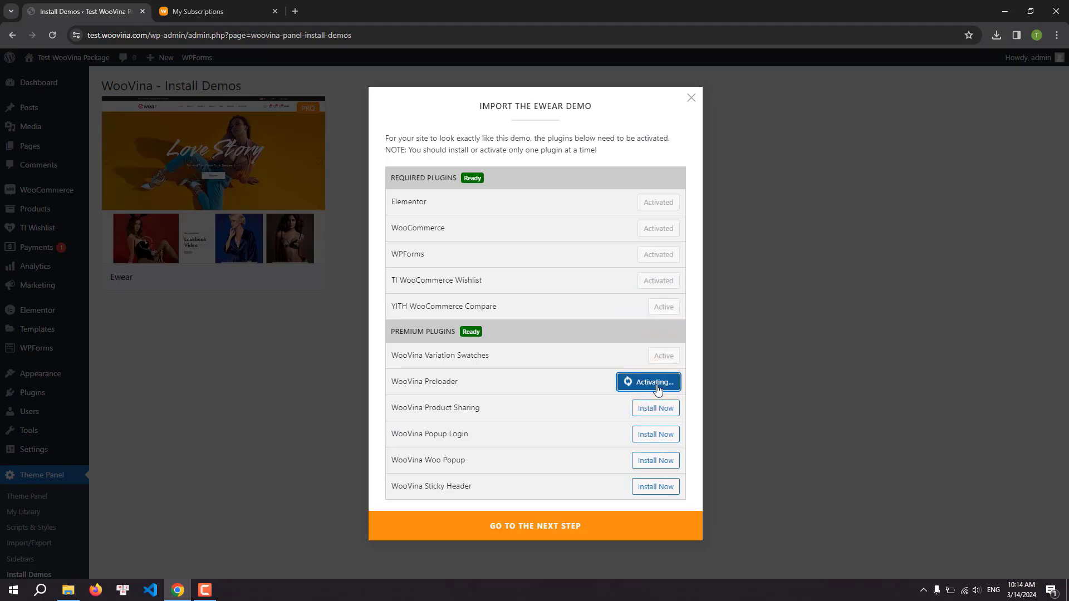
{"action": "left_click", "coordinate": [657, 409]}
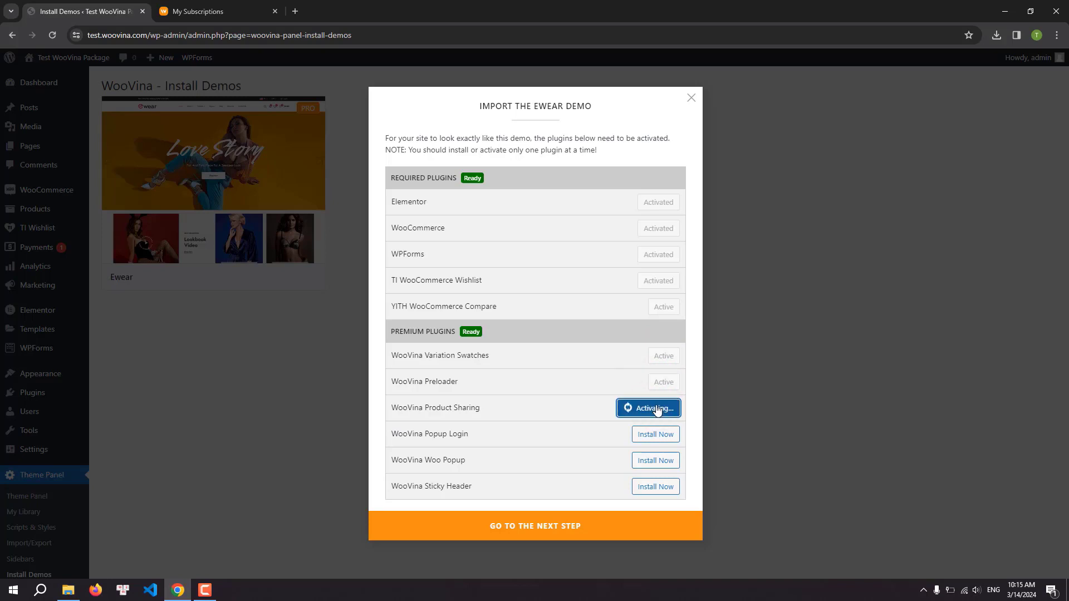
{"action": "left_click", "coordinate": [660, 437]}
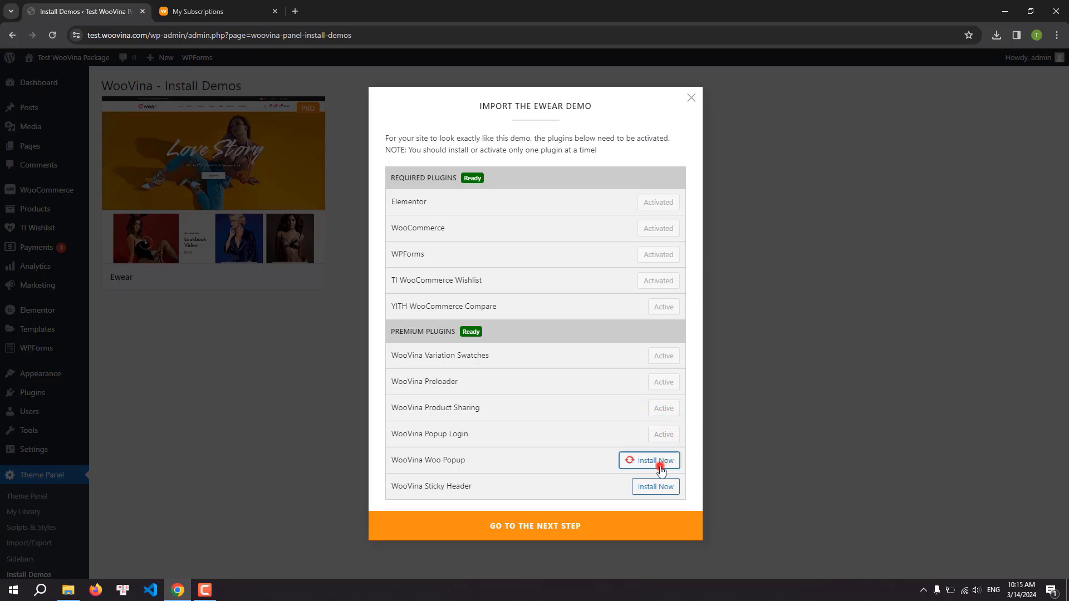
{"action": "left_click", "coordinate": [659, 464]}
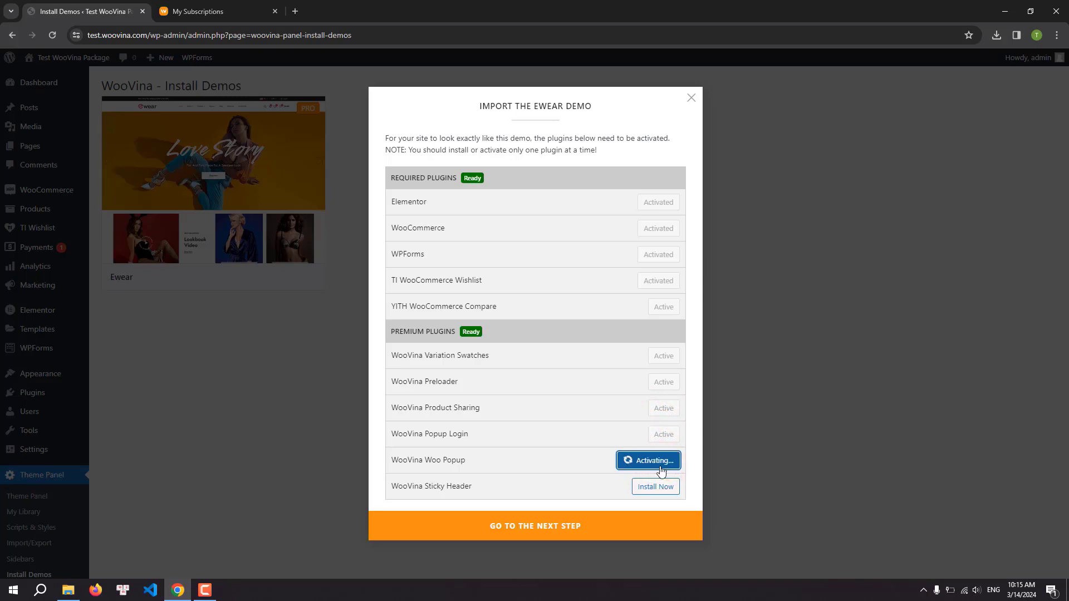
{"action": "left_click", "coordinate": [659, 488]}
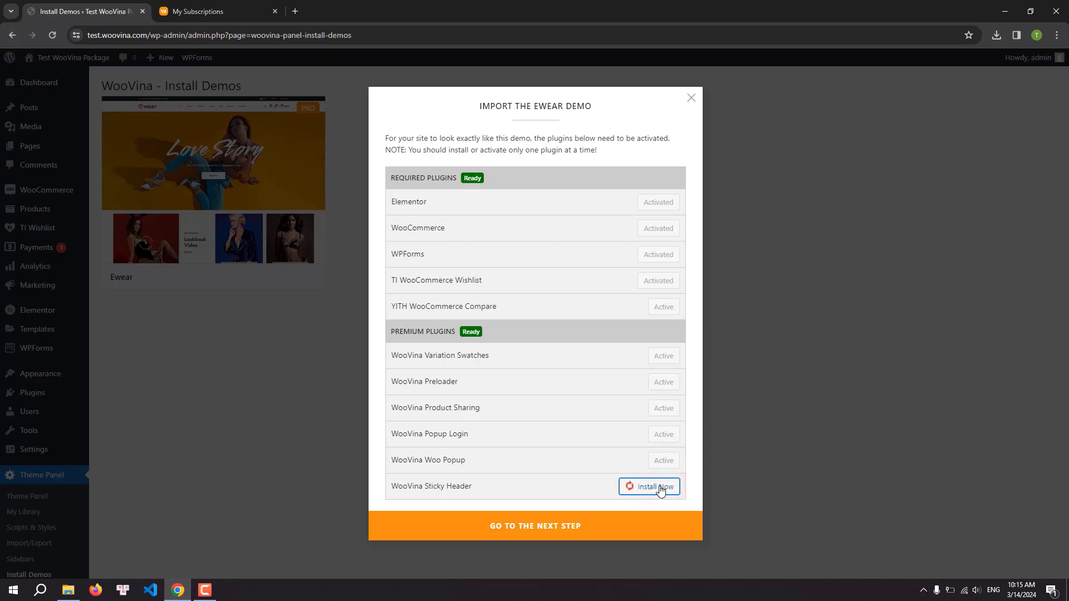
- Install the Ewear demo with its XML data, customizer settings, widgets and contact form, and open Elementor's Replace URL tool
{"action": "left_click", "coordinate": [568, 528]}
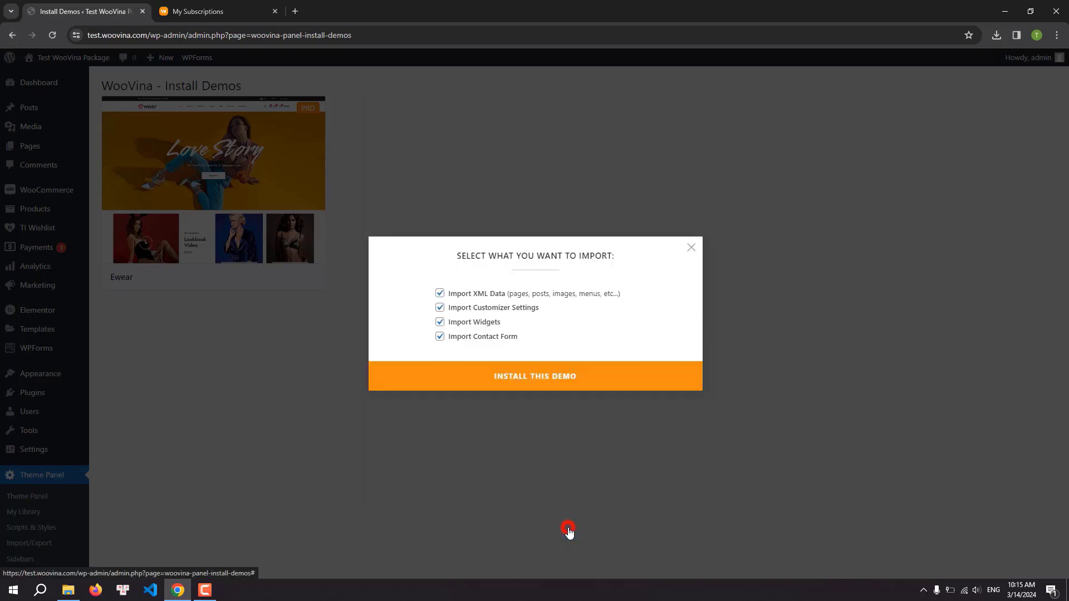
{"action": "left_click", "coordinate": [573, 387]}
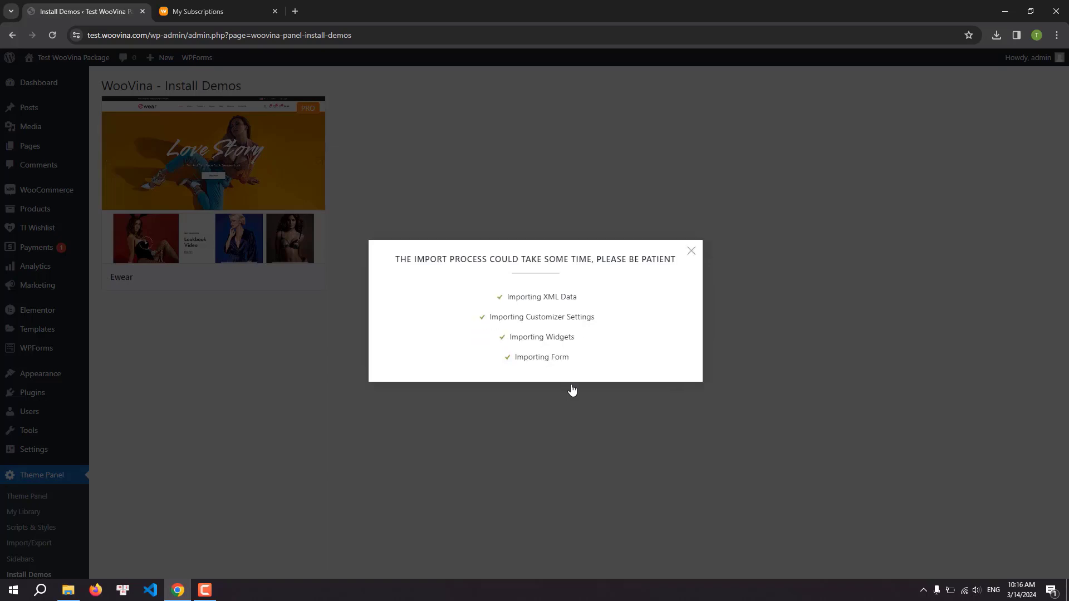
{"action": "left_click", "coordinate": [413, 348]}
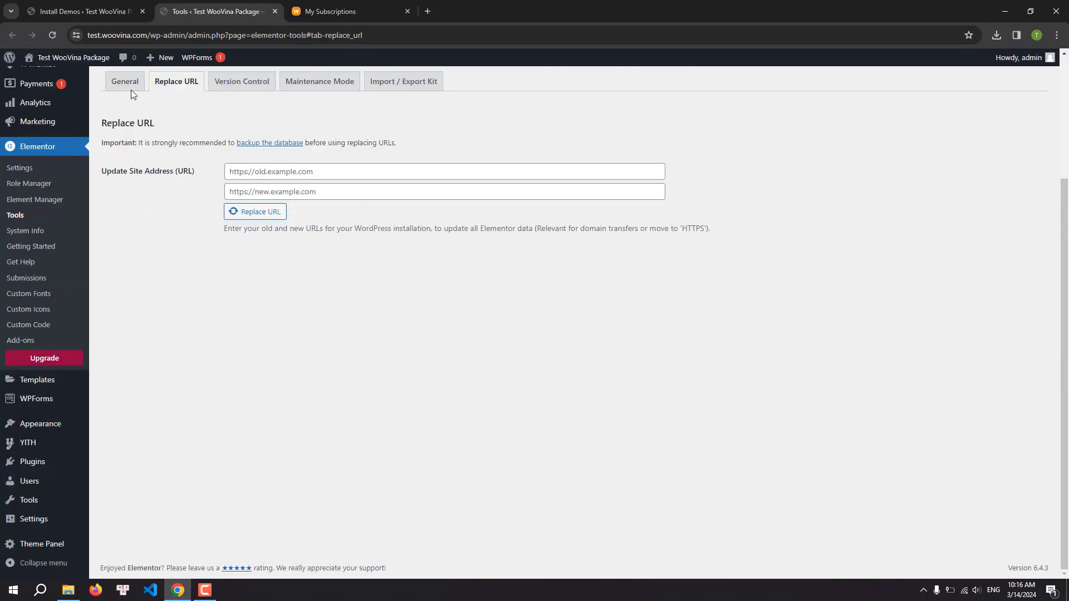
{"action": "left_click", "coordinate": [87, 10]}
{"action": "left_click_drag", "start_coordinate": [425, 312], "coordinate": [543, 313]}
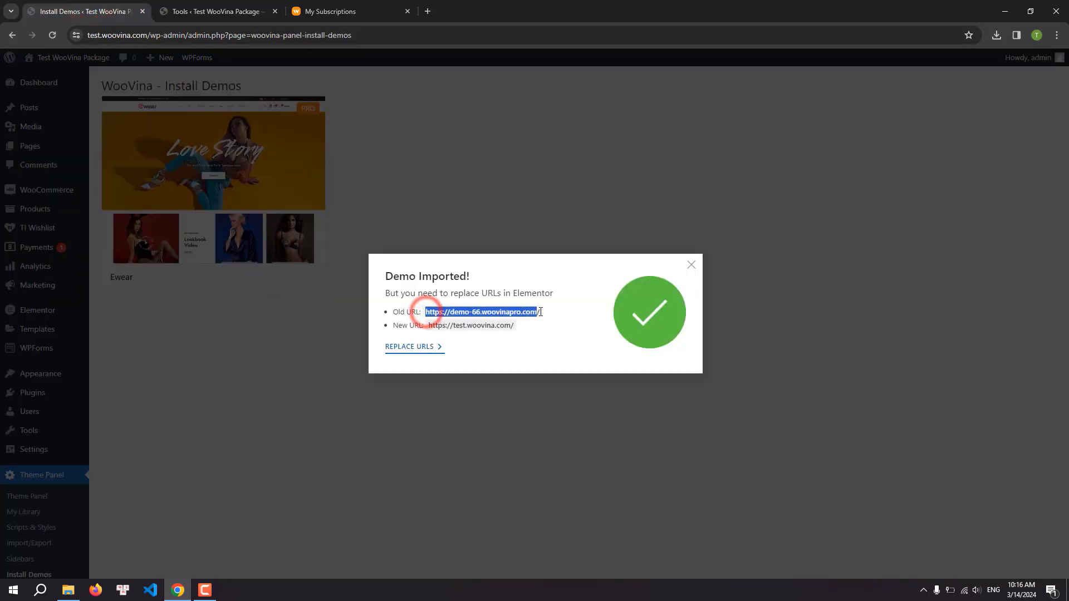
{"action": "right_click", "coordinate": [520, 314]}
{"action": "left_click", "coordinate": [533, 326]}
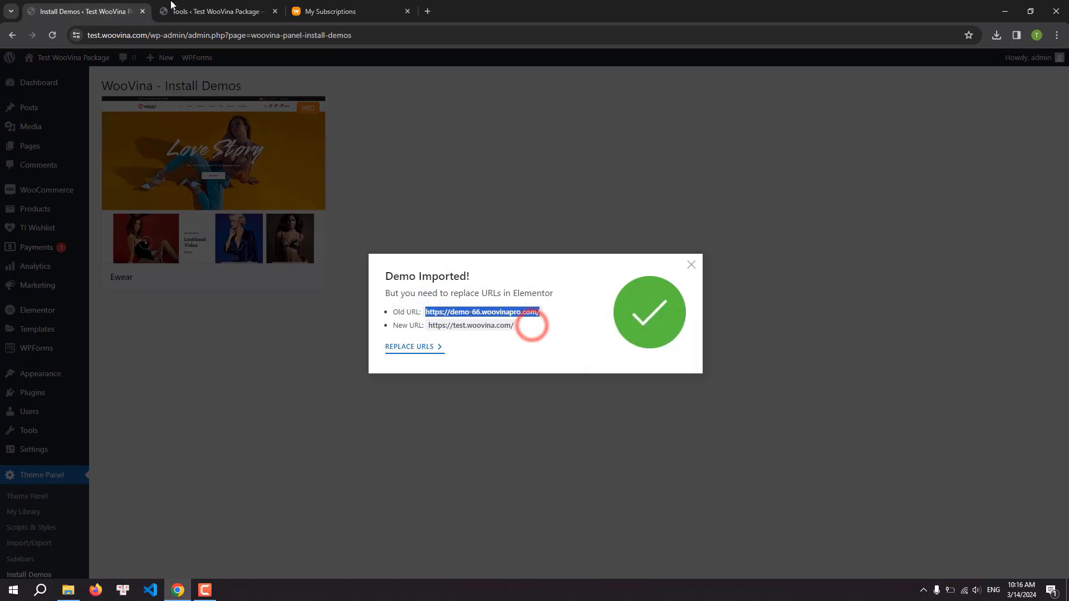
{"action": "left_click", "coordinate": [187, 10]}
{"action": "right_click", "coordinate": [347, 174]}
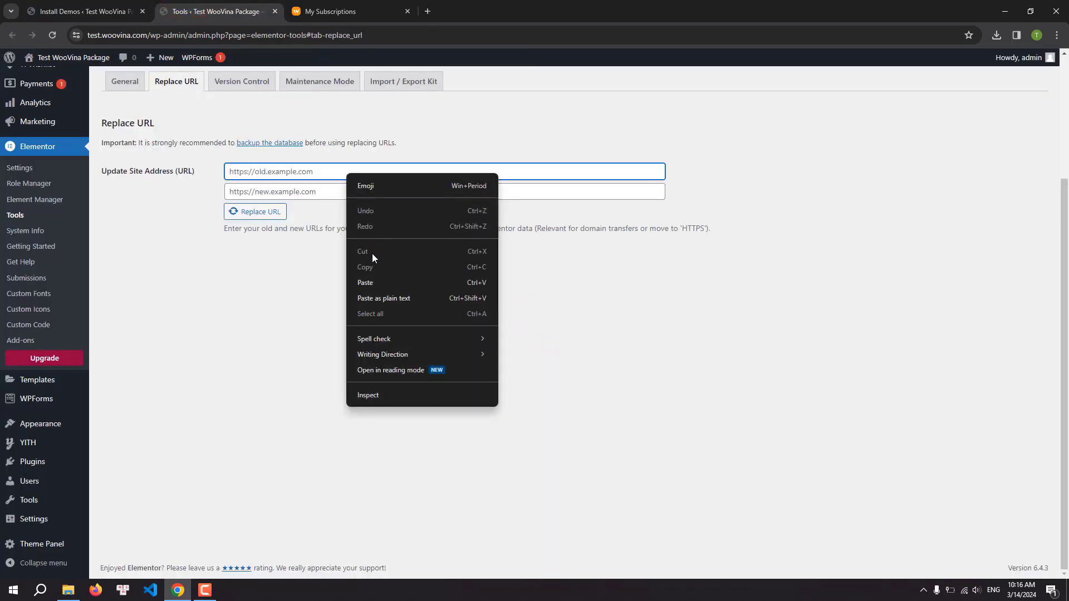
{"action": "left_click", "coordinate": [375, 283]}
{"action": "left_click", "coordinate": [76, 5]}
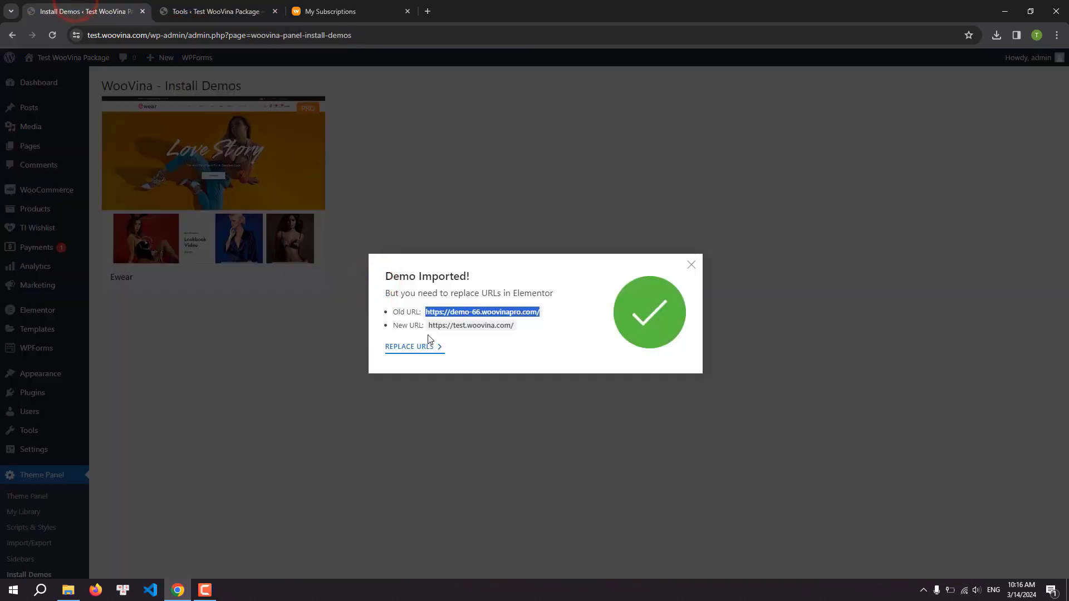
{"action": "left_click_drag", "start_coordinate": [431, 327], "coordinate": [516, 329]}
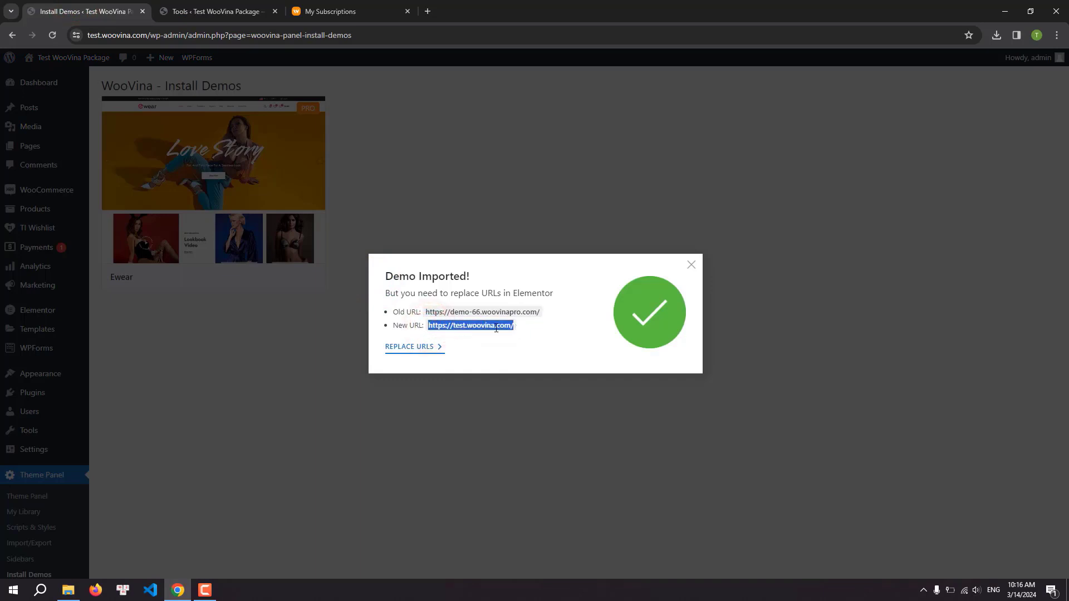
{"action": "right_click", "coordinate": [496, 329]}
{"action": "left_click", "coordinate": [507, 337]}
{"action": "left_click", "coordinate": [201, 7]}
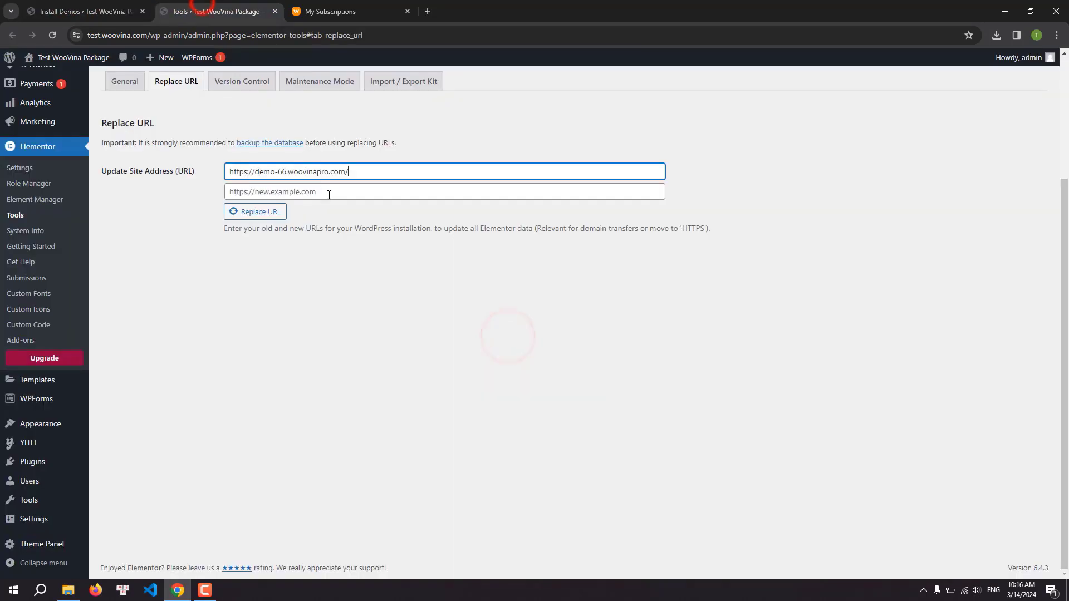
{"action": "right_click", "coordinate": [328, 196]}
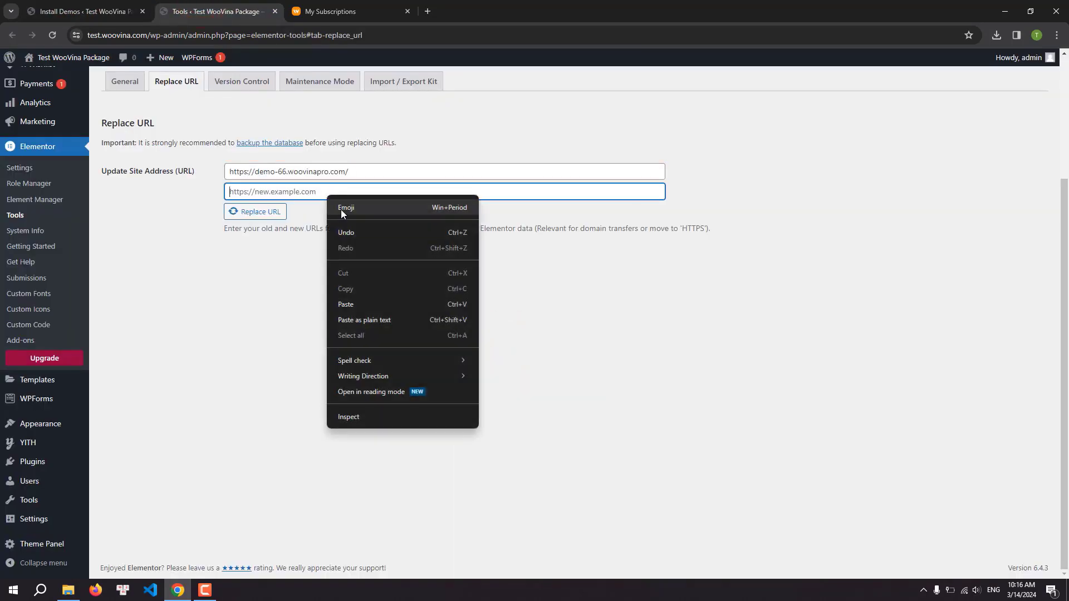
{"action": "left_click", "coordinate": [352, 304]}
{"action": "left_click", "coordinate": [260, 216]}
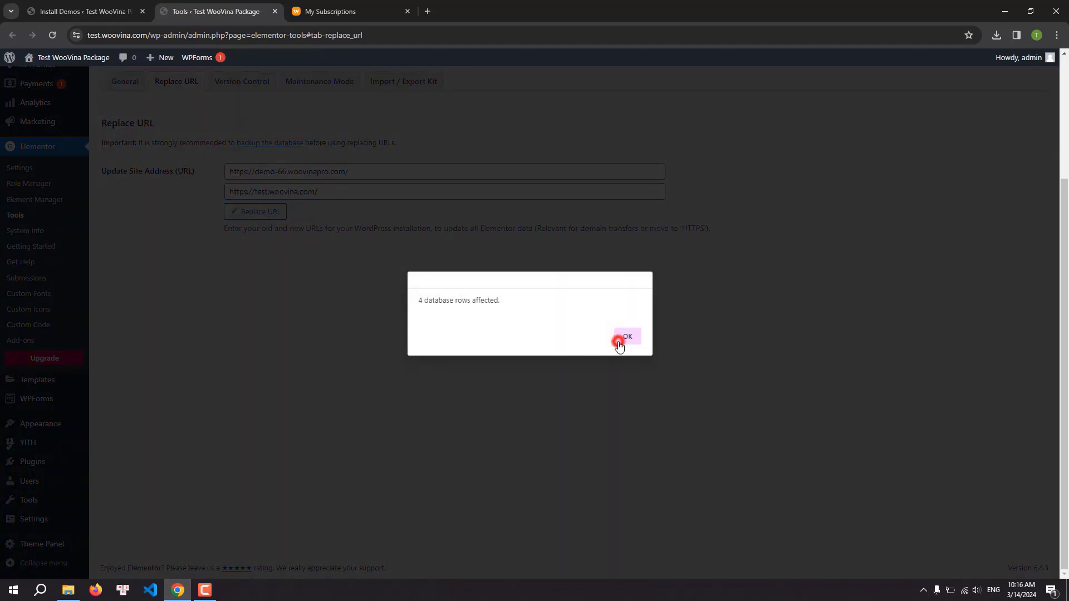
{"action": "left_click", "coordinate": [625, 338]}
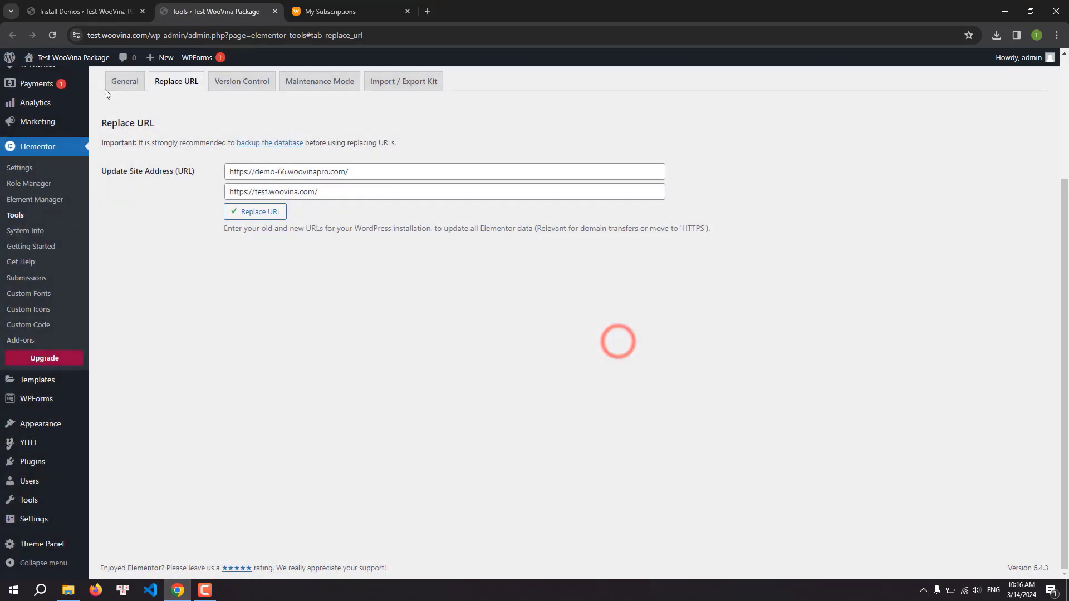
- Visit the site's front end and look through the Ewear home page down to its footer
{"action": "mouse_move", "coordinate": [76, 65]}
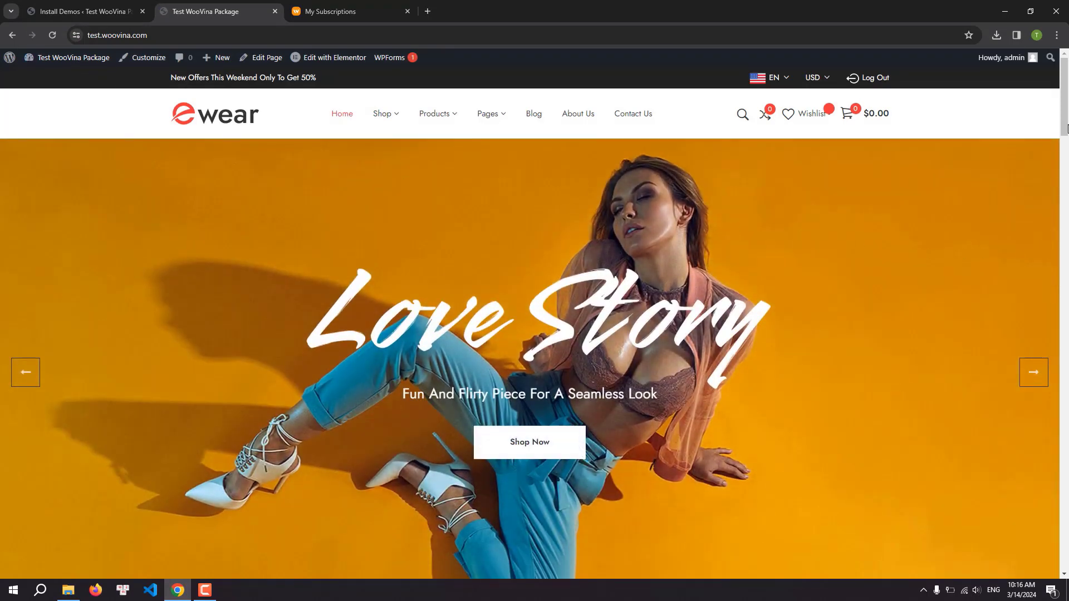
{"action": "left_click_drag", "start_coordinate": [1067, 128], "coordinate": [1067, 555]}
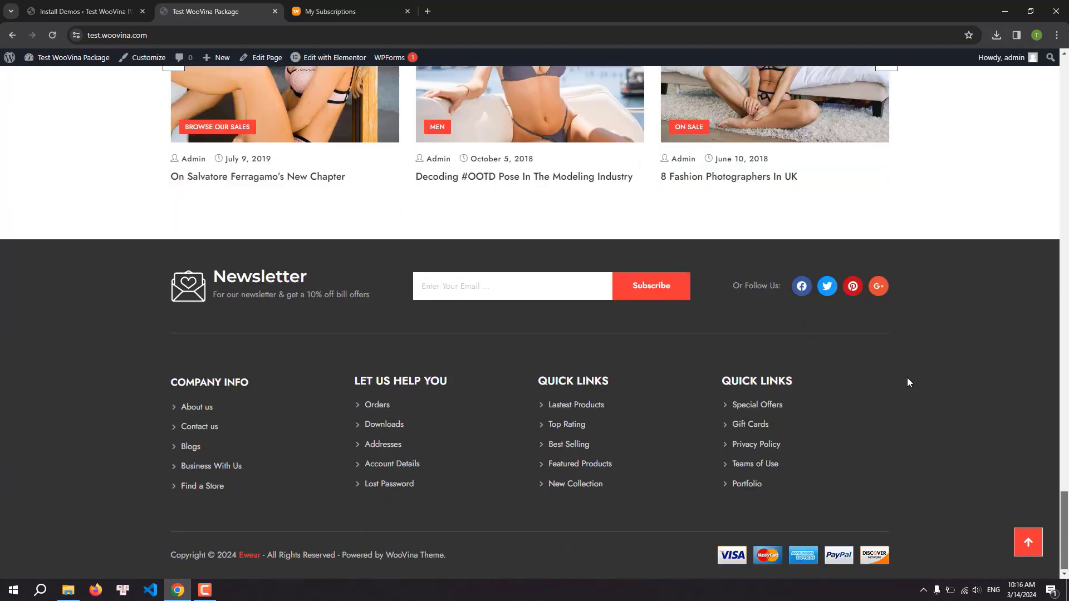